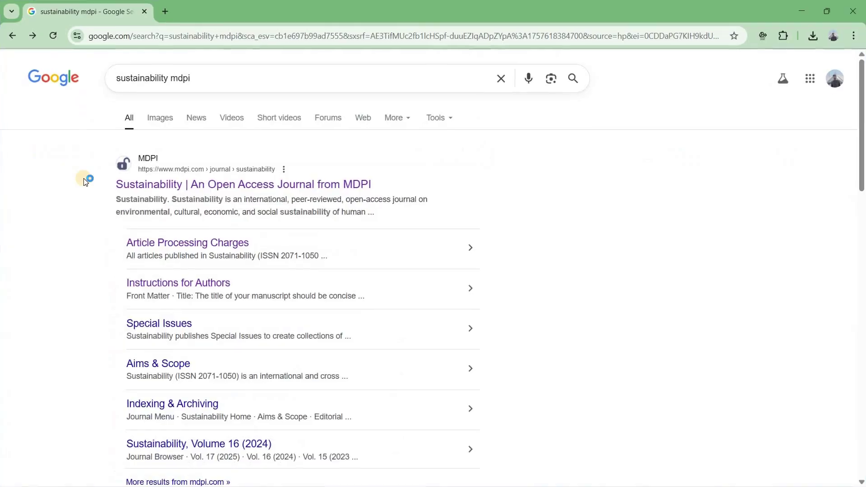
- Open the Sustainability journal's MDPI home page from the search results
key("ctrl+plus")
key("ctrl+plus")
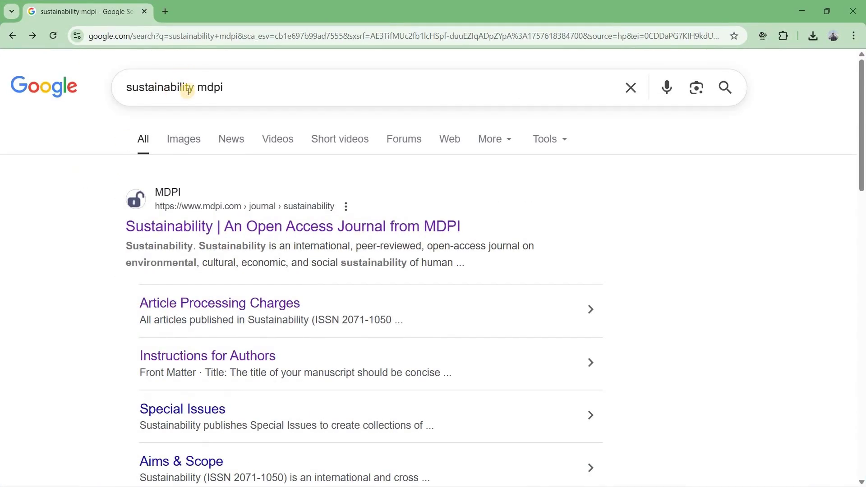
scroll(189, 95, "down", 1)
scroll(188, 94, "down", 2, "ctrl")
scroll(189, 95, "up", 4, "ctrl")
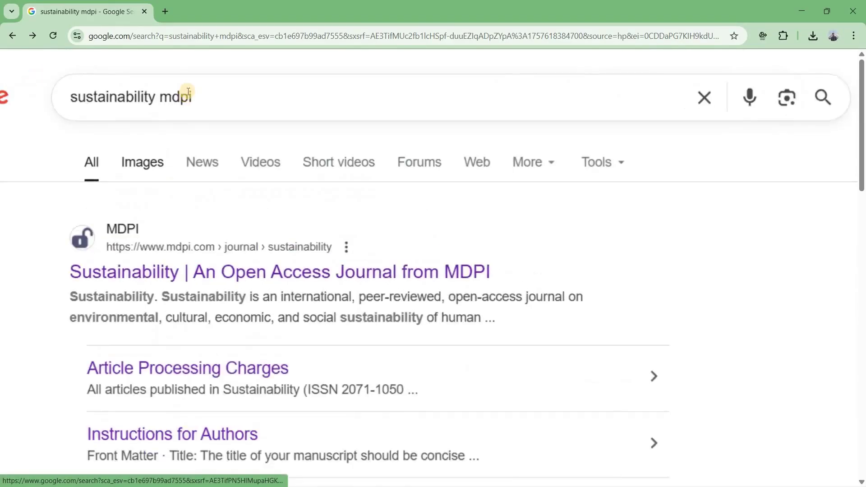
scroll(188, 92, "down", 2, "ctrl")
scroll(188, 91, "up", 3, "ctrl")
scroll(180, 96, "down", 2, "ctrl")
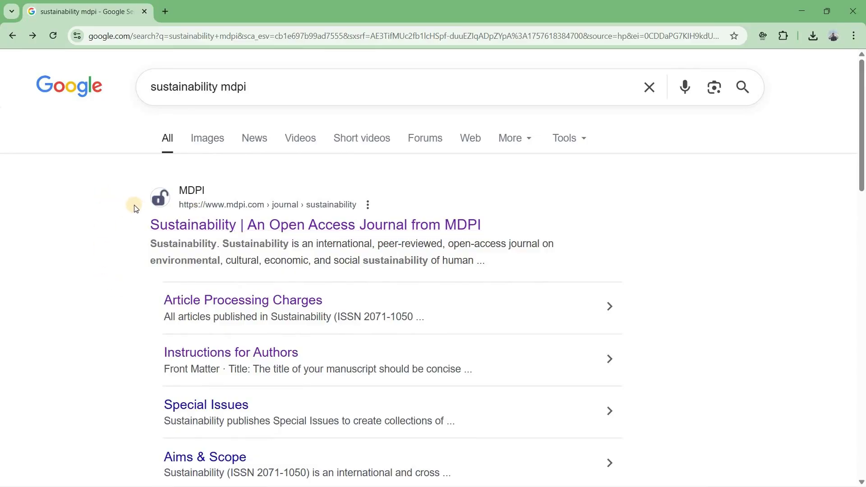
left_click(201, 228)
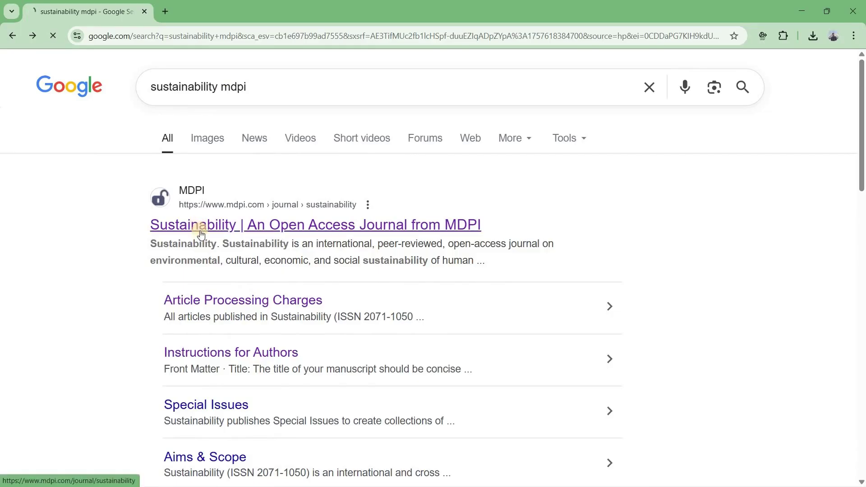
- Open the Sustainability journal's Instructions for Authors page
scroll(120, 305, "down", 4)
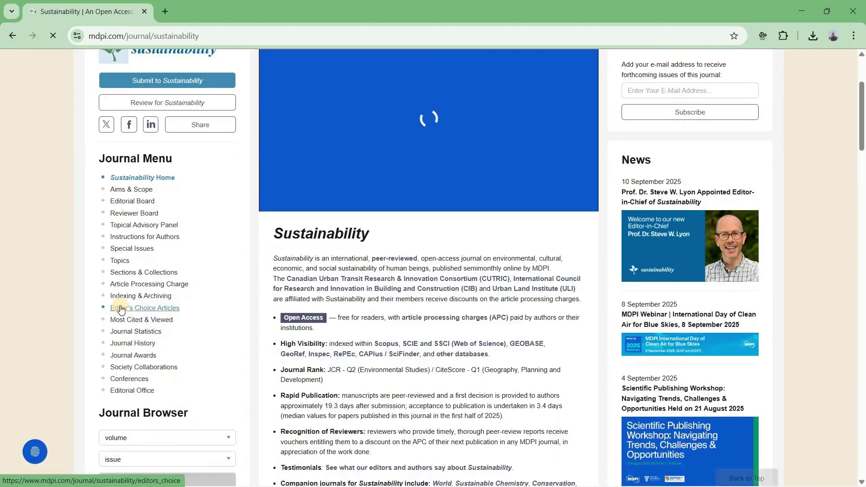
key("ctrl+plus")
key("ctrl+plus")
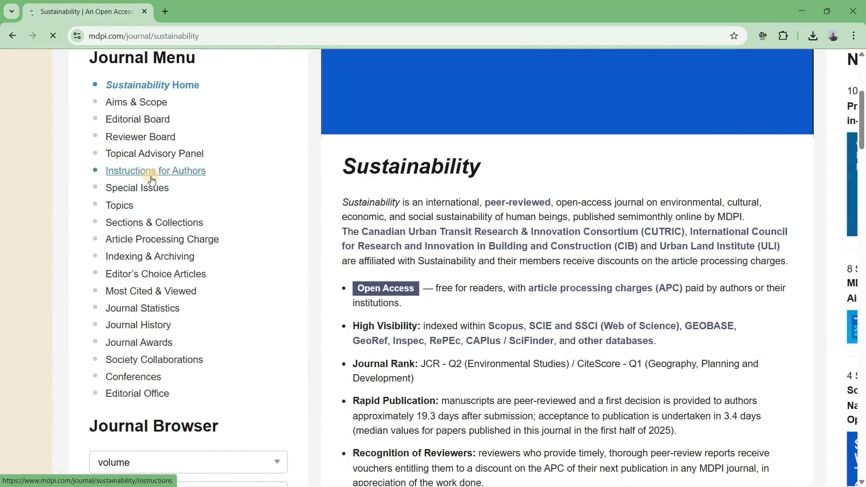
- Download the Microsoft Word template offered under Accepted File Formats and open the downloaded template in Word
scroll(319, 329, "down", 7)
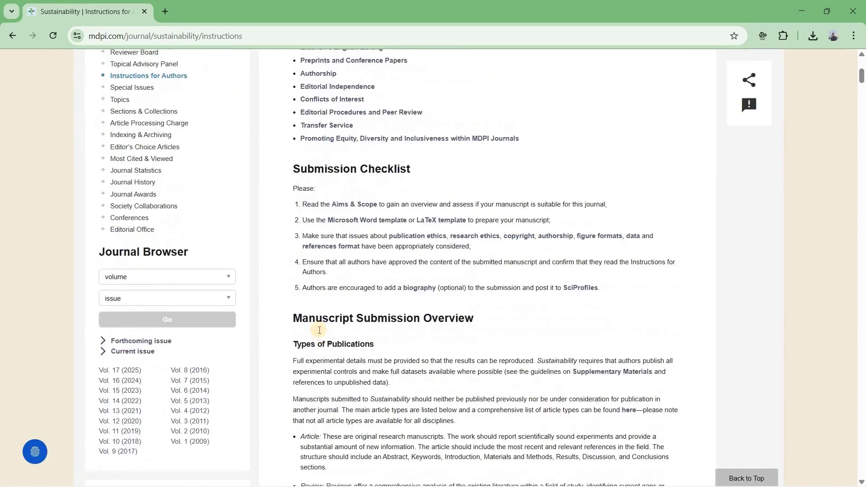
scroll(319, 329, "down", 7)
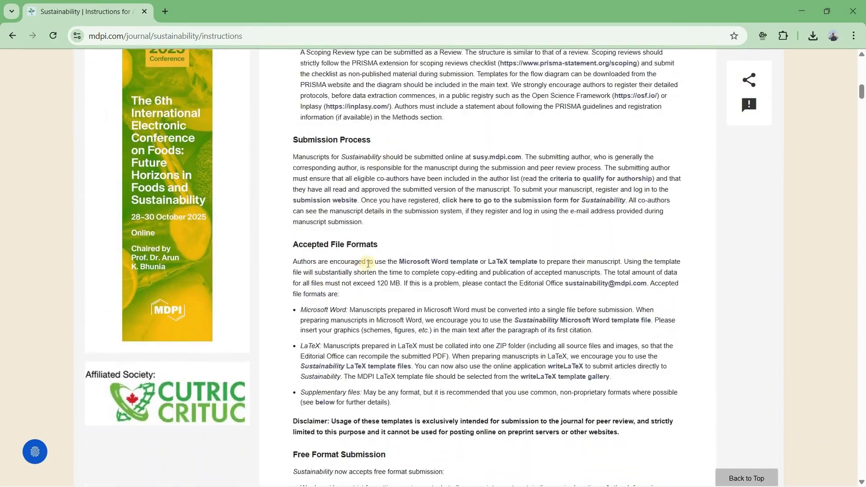
scroll(368, 268, "down", 1)
scroll(368, 269, "up", 3)
scroll(379, 248, "right", 2)
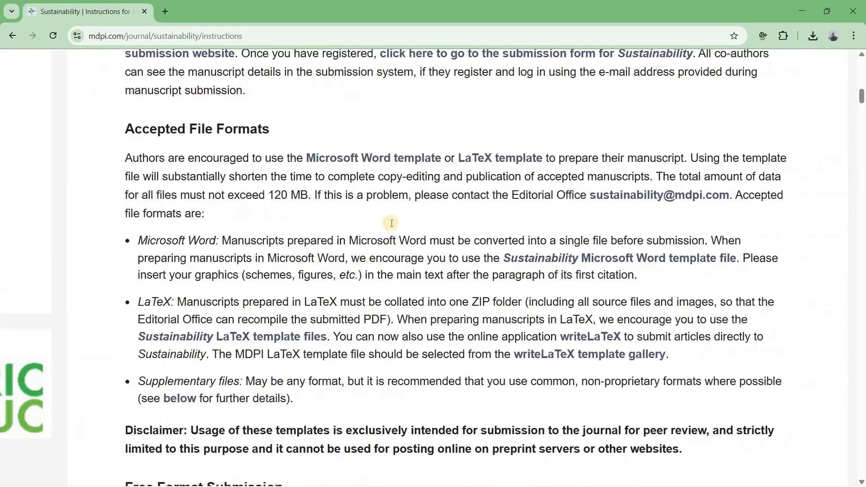
scroll(407, 216, "down", 3)
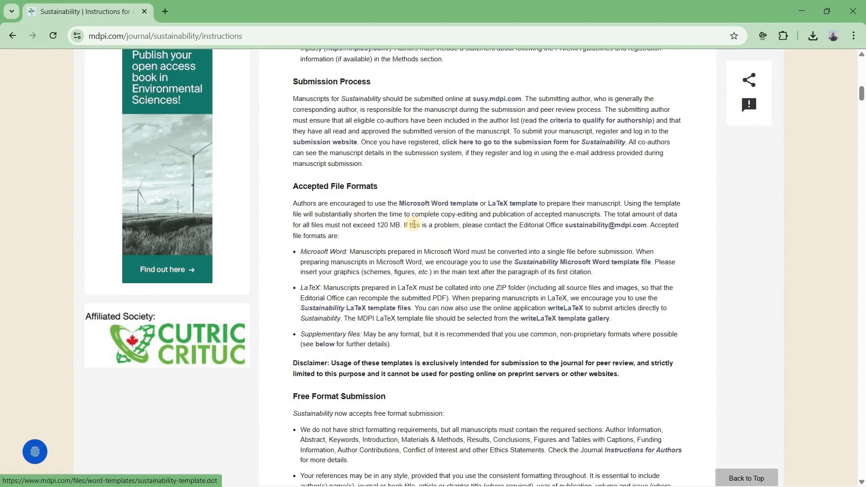
left_click(410, 204)
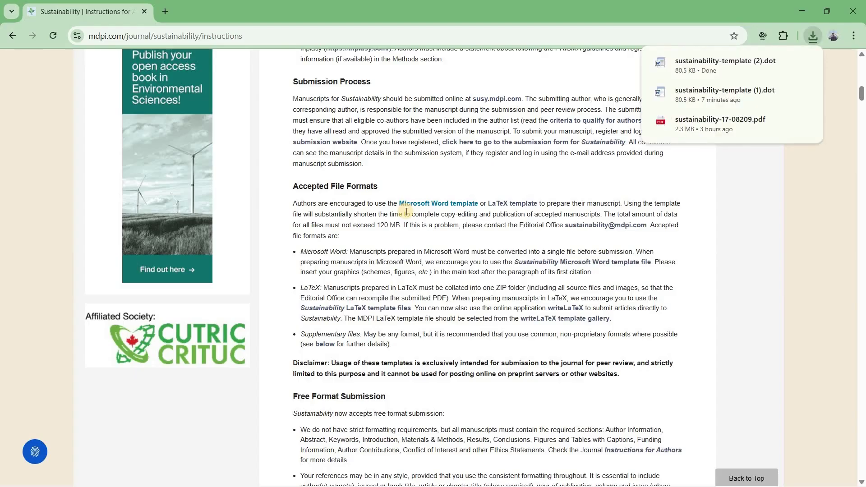
left_click(708, 86)
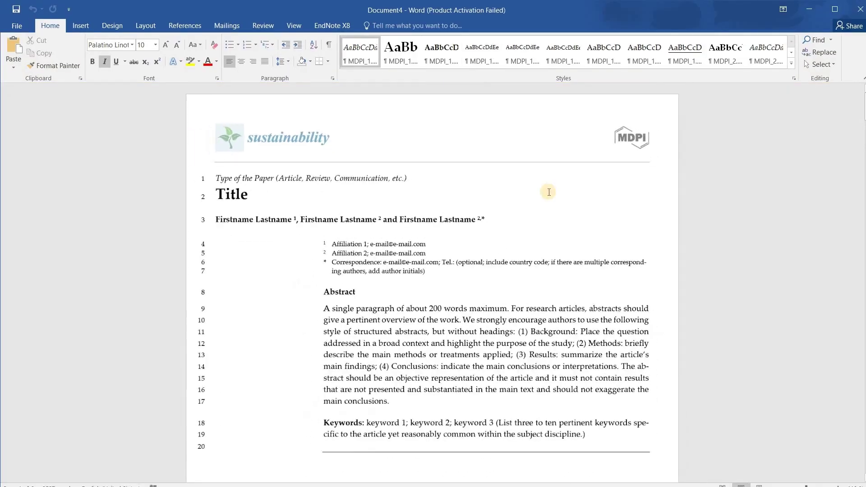
- Examine the template's layout from the title and author block through the abstract, keywords and Introduction section
scroll(549, 192, "down", 3)
scroll(548, 191, "up", 4)
scroll(549, 192, "up", 2)
scroll(548, 191, "down", 3)
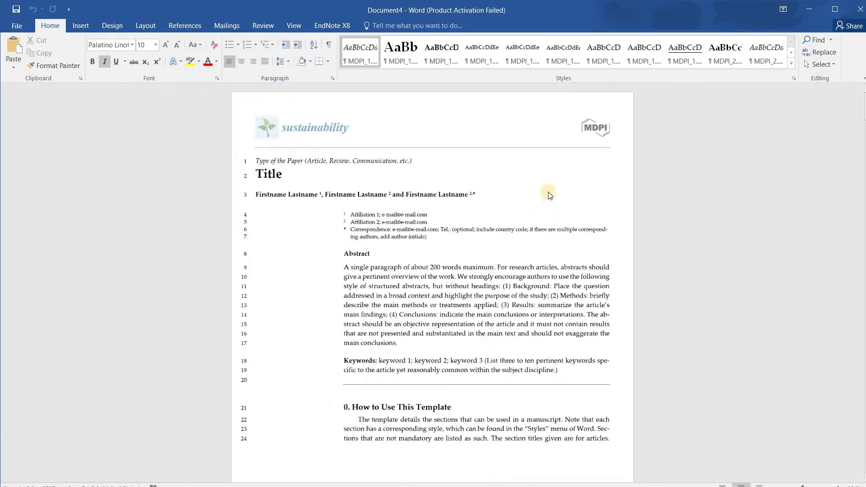
scroll(549, 191, "down", 10)
scroll(549, 192, "up", 2)
scroll(550, 192, "up", 10)
scroll(549, 191, "up", 3)
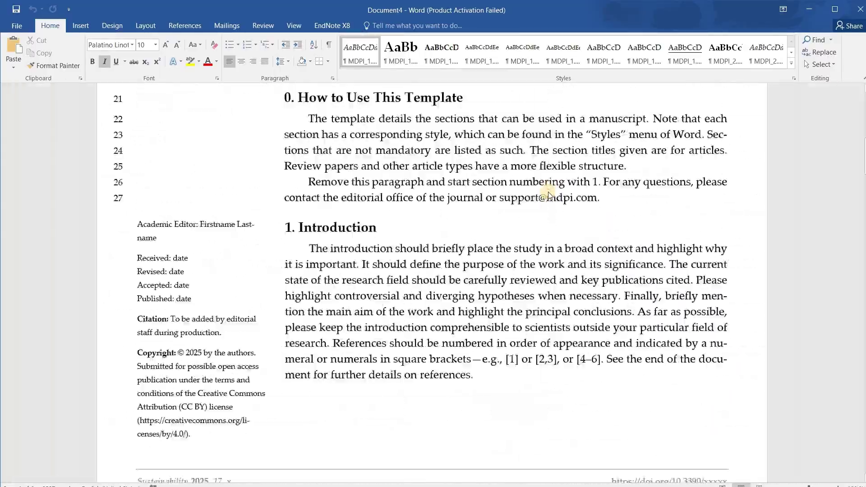
scroll(548, 192, "up", 3)
- Switch to the open Word manuscript on public transportation in Faisalabad and look over its opening pages
key("alt+Tab")
key("alt+shift+Tab")
key("alt+shift+Tab")
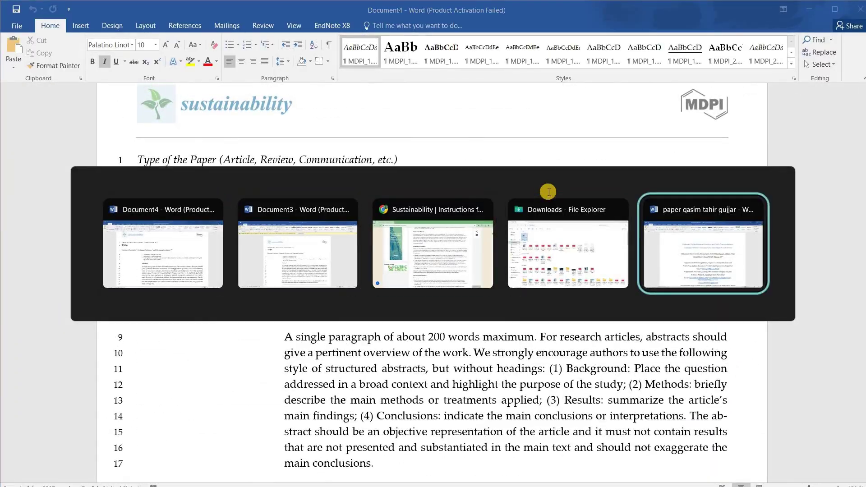
scroll(549, 192, "down", 8)
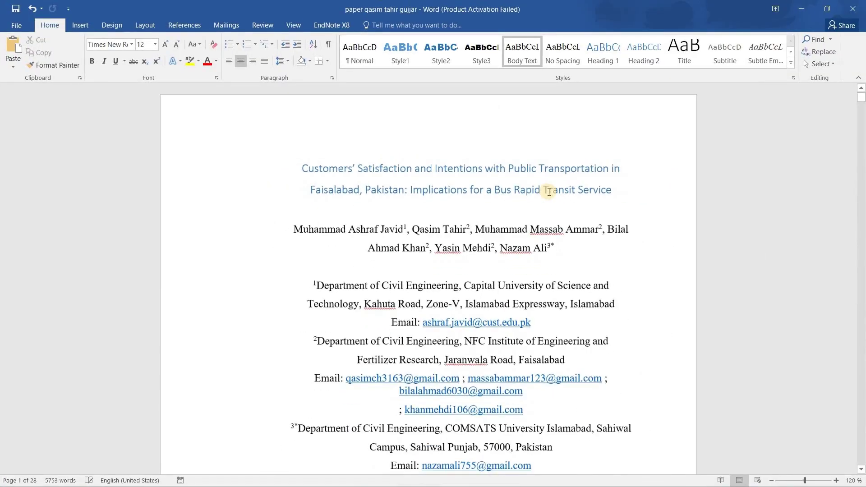
scroll(549, 192, "up", 5)
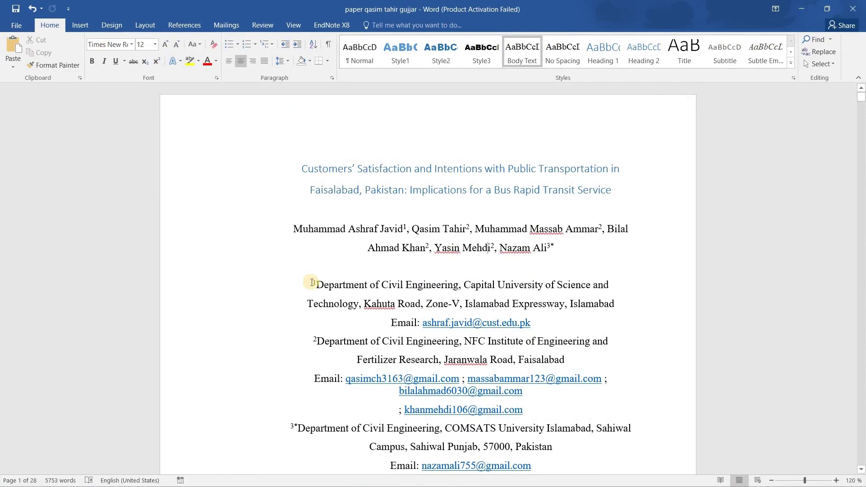
- Compare the manuscript's title, author and affiliation formatting with the front page of the Sustainability template
key("alt+Tab")
key("Escape")
left_click_drag(301, 168, 613, 201)
left_click(474, 264)
key("alt+Tab")
key("Tab")
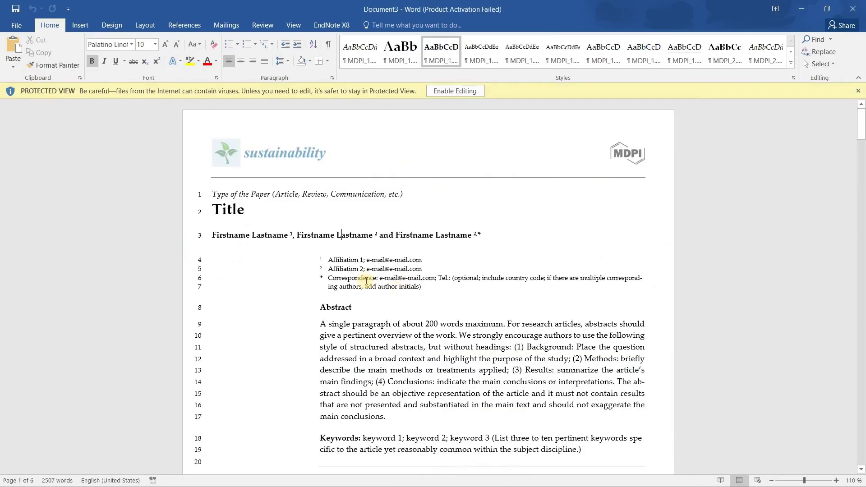
key("alt+Tab")
key("Tab")
key("shift+Tab")
key("alt+Tab")
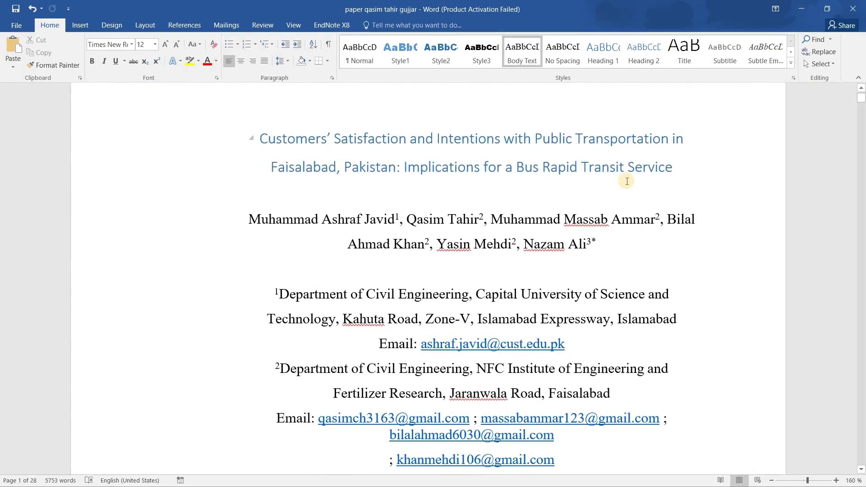
- Open the Organizer for importing and exporting styles from the manuscript's Manage Styles dialog
left_click(794, 79)
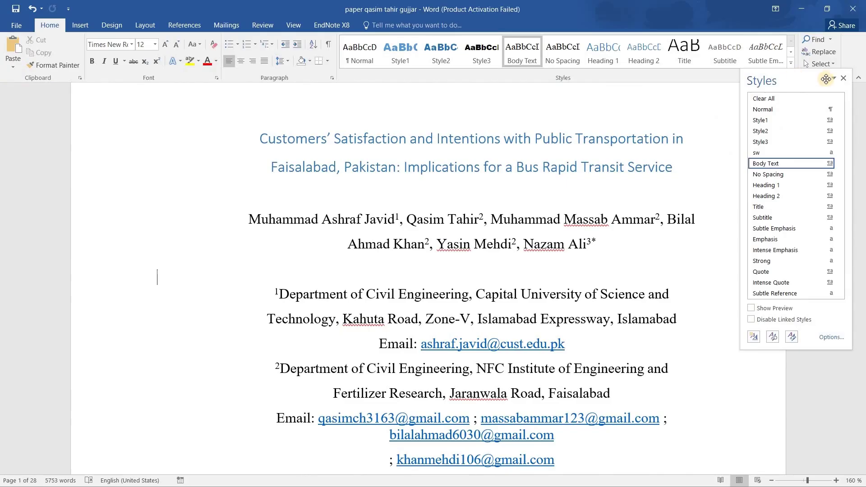
left_click(790, 345)
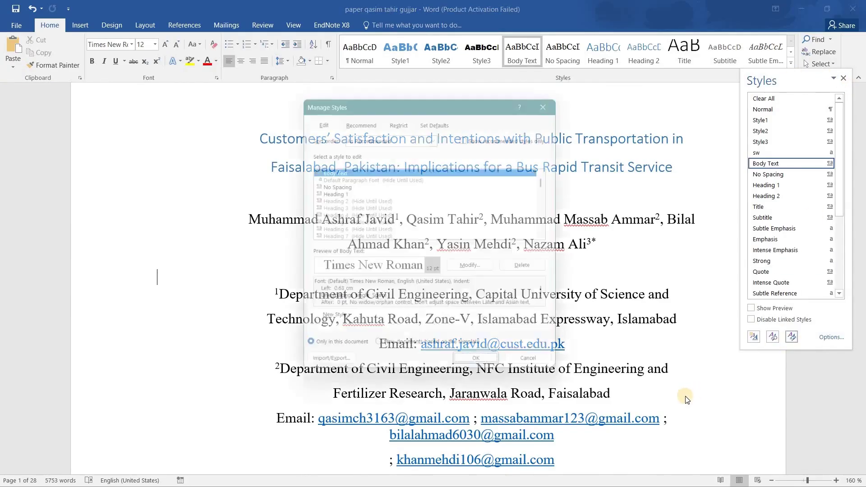
left_click(329, 373)
- Close the source file in the Organizer and load sustainability-template from the Downloads folder in its place
left_click(608, 268)
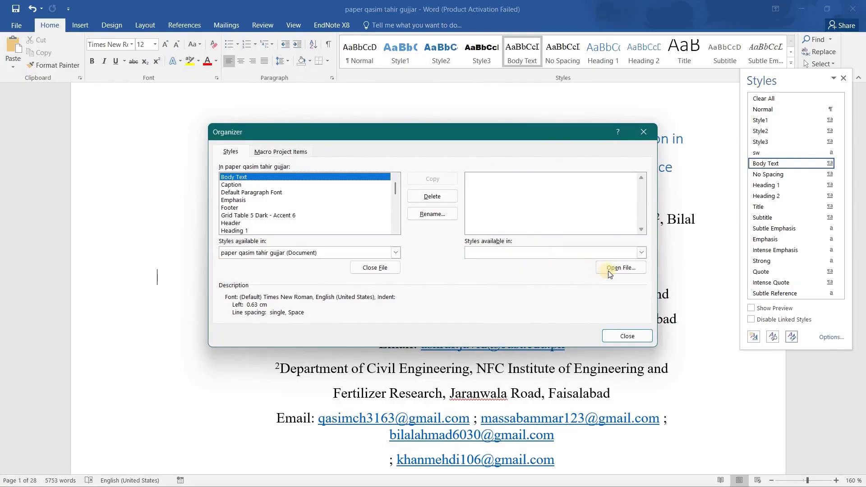
left_click(610, 271)
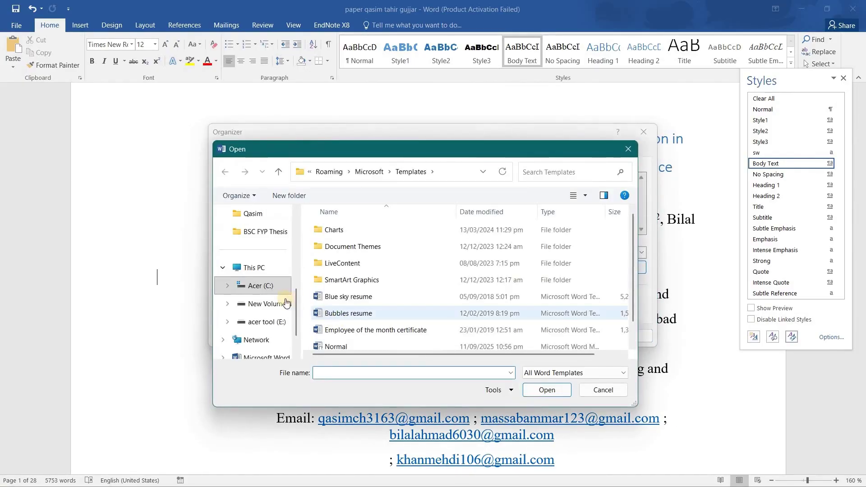
scroll(253, 293, "up", 5)
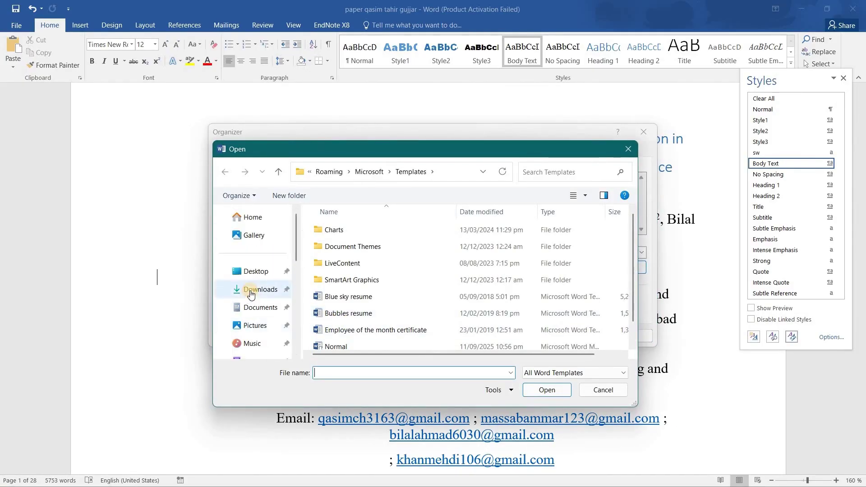
left_click(252, 291)
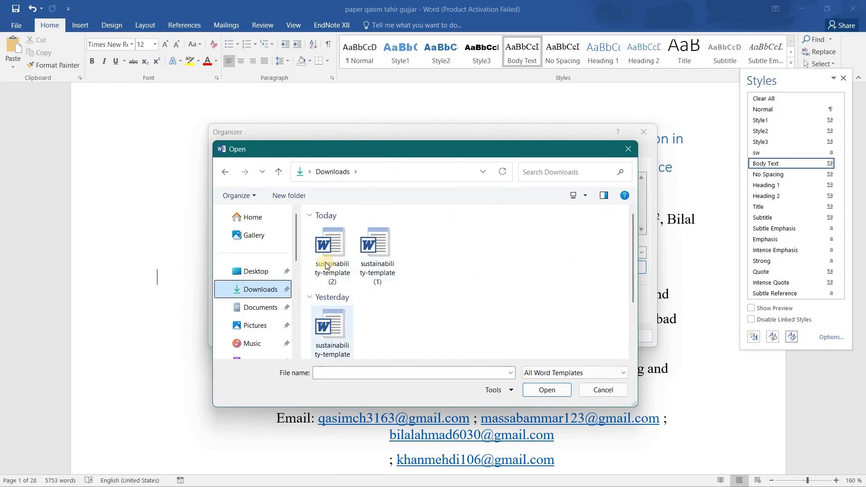
double_click(334, 327)
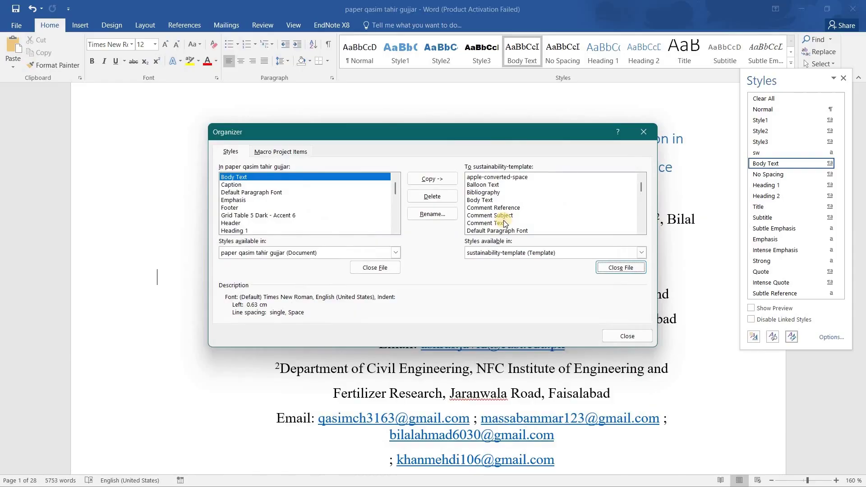
- Copy all styles from sustainability-template into the manuscript, overwriting every existing style entry, and close the Organizer
left_click(475, 178)
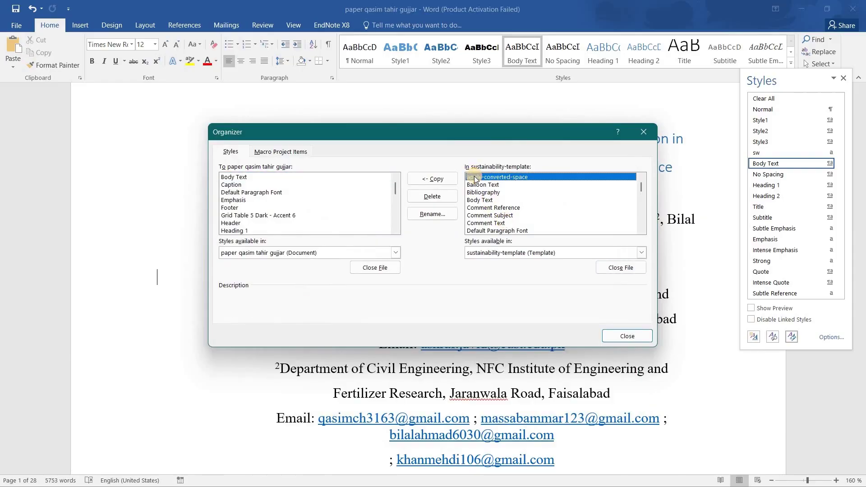
key("shift+Down")
key("shift+Down")
key("shift+Down")
key("shift+Down")
key("shift+Down")
key("shift+Down")
key("shift+Down")
key("shift+Down")
key("shift+Down")
key("shift+Down")
key("shift+Down")
key("shift+Down")
key("shift+Down")
key("shift+Down")
key("shift+Down")
key("shift+Down")
key("shift+Down")
key("shift+Down")
key("shift+Down")
key("shift+Down")
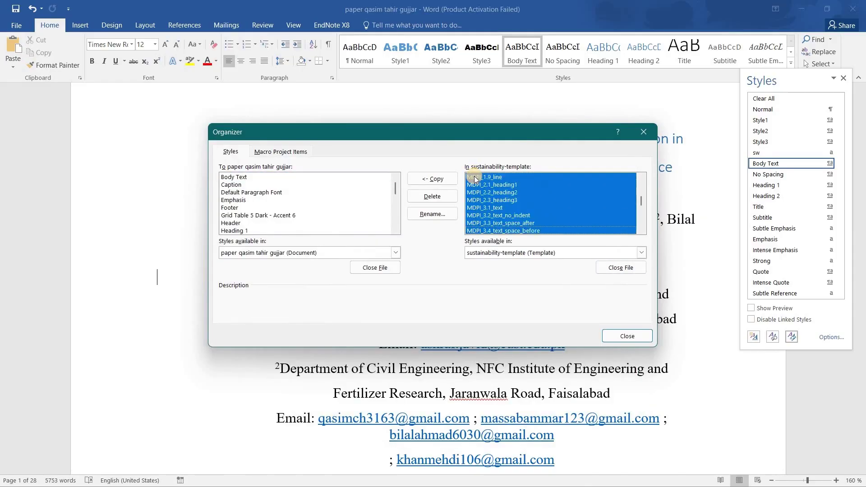
key("shift+Down")
key("shift+Down")
key("shift+Down")
key("shift+Down")
key("shift+Down")
key("shift+Down")
key("shift+Down")
key("shift+Down")
key("shift+Down")
key("shift+Down")
key("shift+Down")
key("shift+Down")
key("shift+Down")
key("shift+Down")
key("shift+Down")
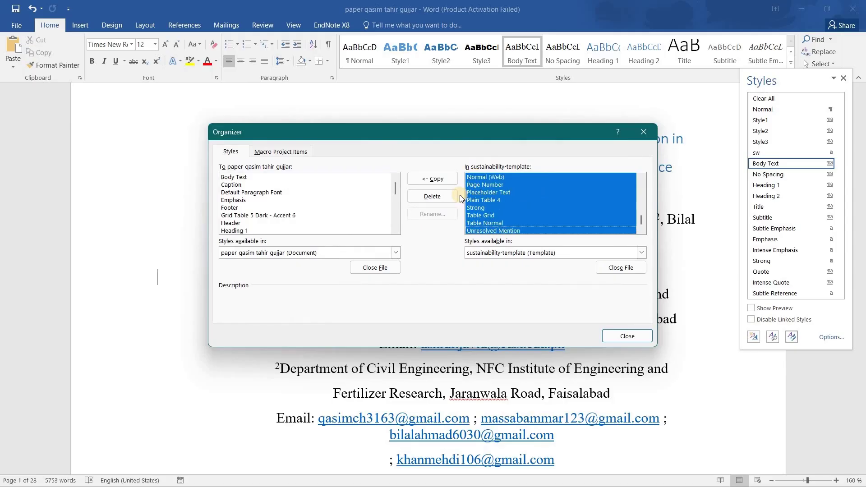
left_click(434, 180)
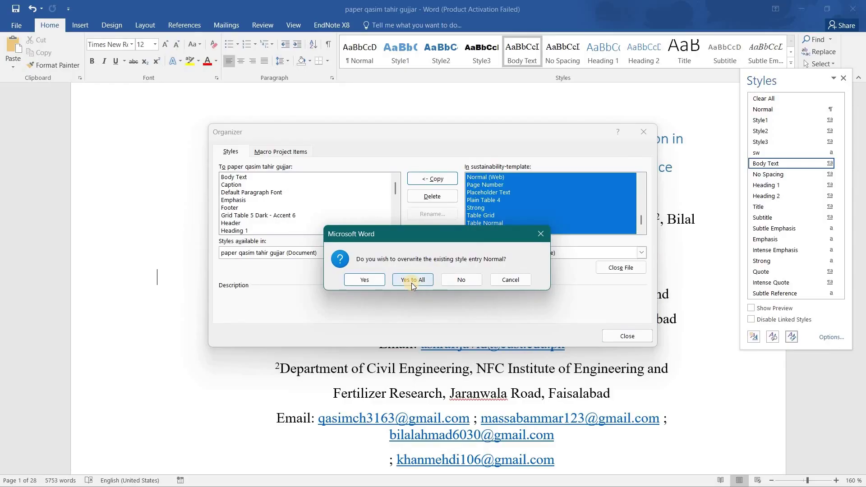
left_click(412, 283)
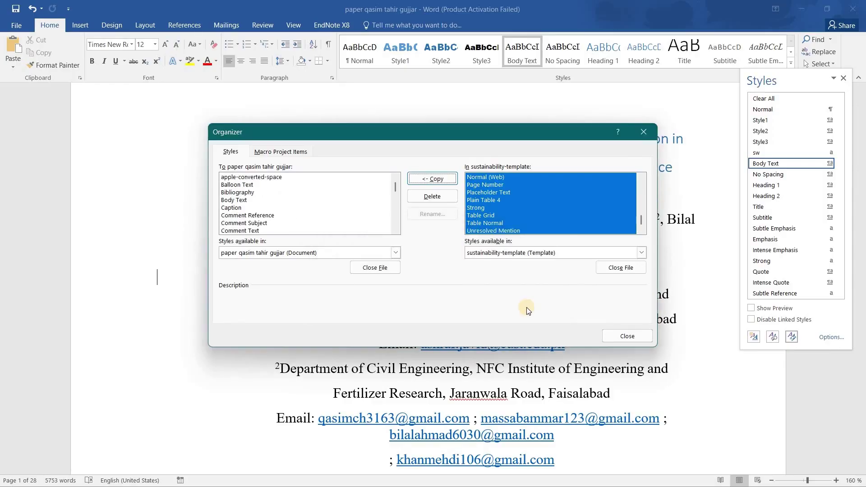
left_click(619, 336)
- Apply the MDPI_1.2_title style to the paper's title at the start of the manuscript
scroll(519, 370, "down", 5)
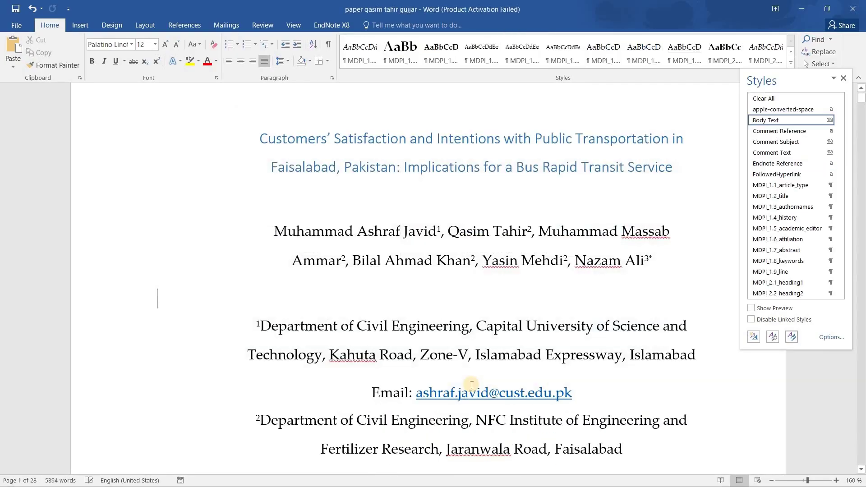
scroll(384, 218, "up", 3)
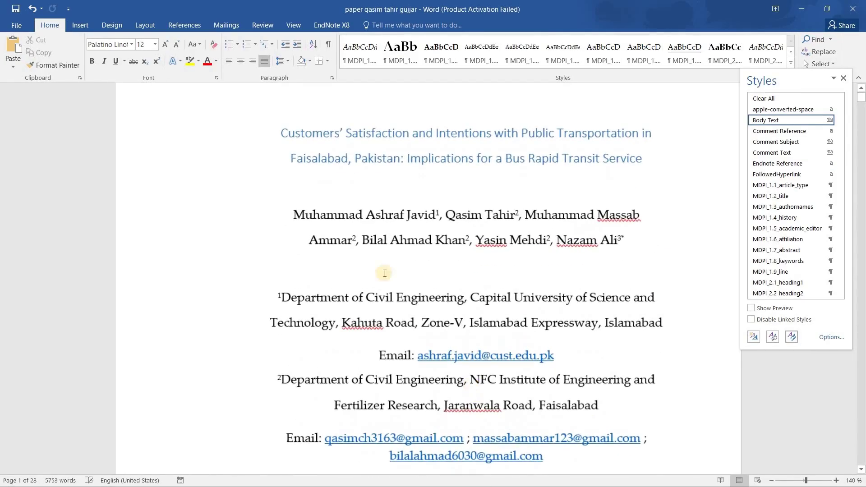
left_click_drag(419, 180, 650, 205)
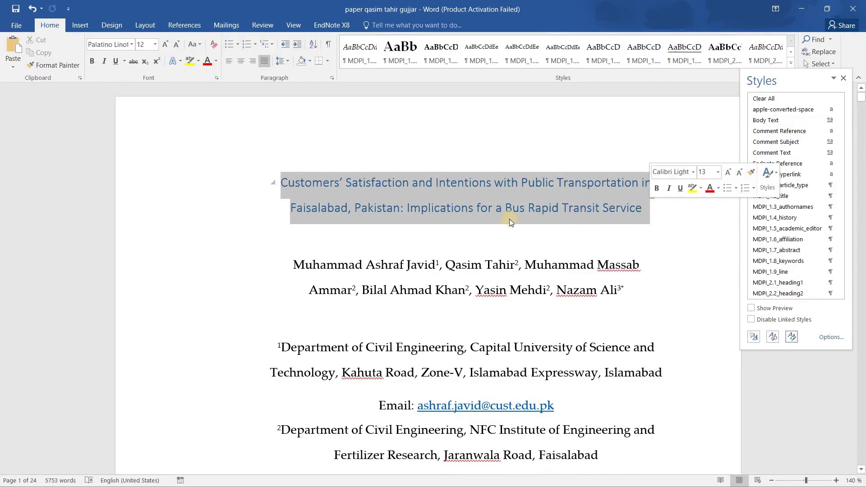
left_click(403, 53)
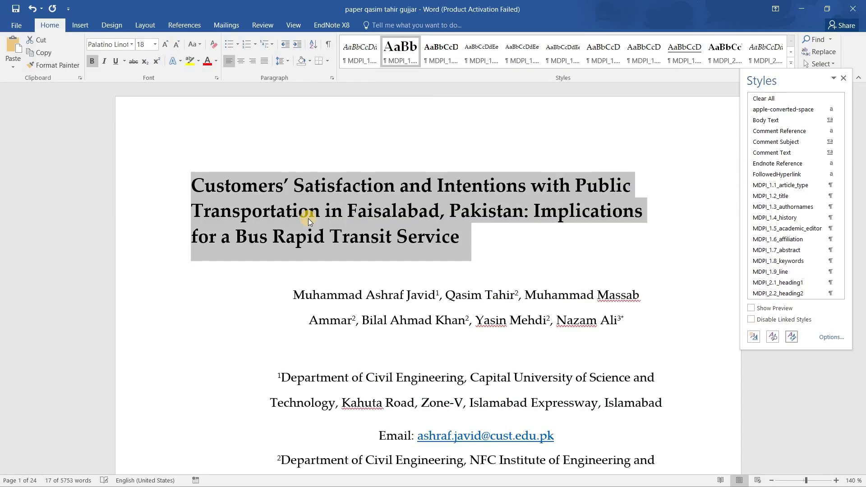
- Insert a "Review article" line above the paper's title and apply the MDPI_1.1_article_type style to it
scroll(259, 182, "down", 2)
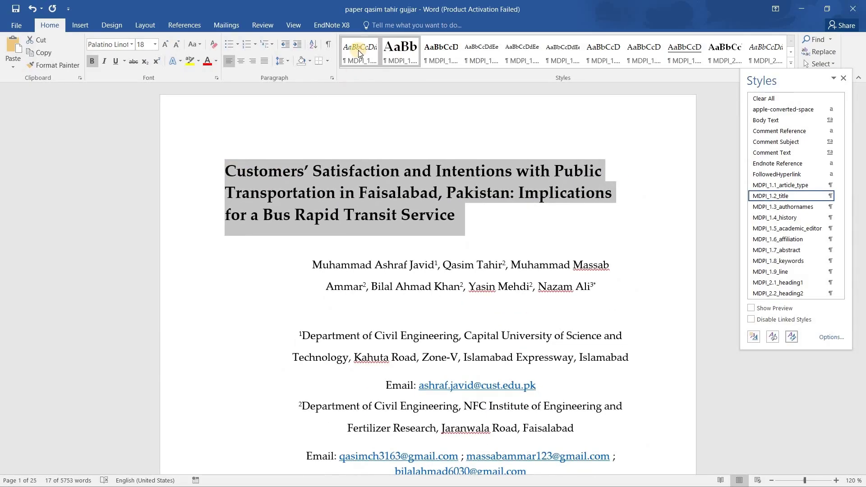
left_click(227, 170)
key("Return")
type("REview article")
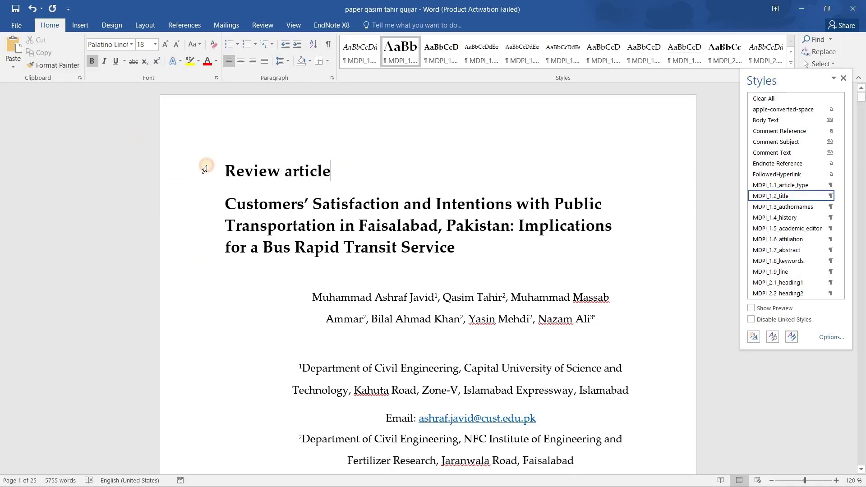
left_click(209, 168)
left_click(359, 52)
left_click(352, 217)
- Apply the MDPI_1.3_authornames style to the list of authors below the title
scroll(318, 212, "down", 2)
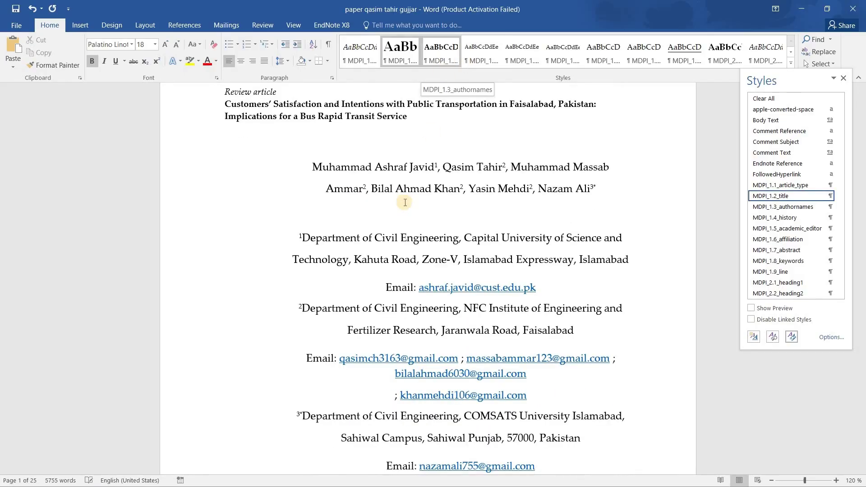
scroll(307, 172, "down", 1)
triple_click(572, 193)
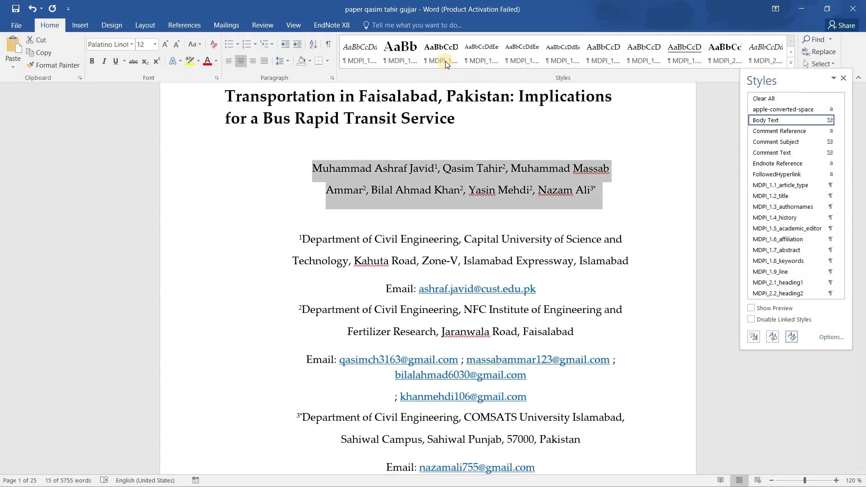
left_click(381, 240)
- Apply the MDPI_1.6_affiliation style to the whole block of departments, emails and correspondence address below the authors
scroll(381, 240, "down", 4)
scroll(380, 243, "up", 1)
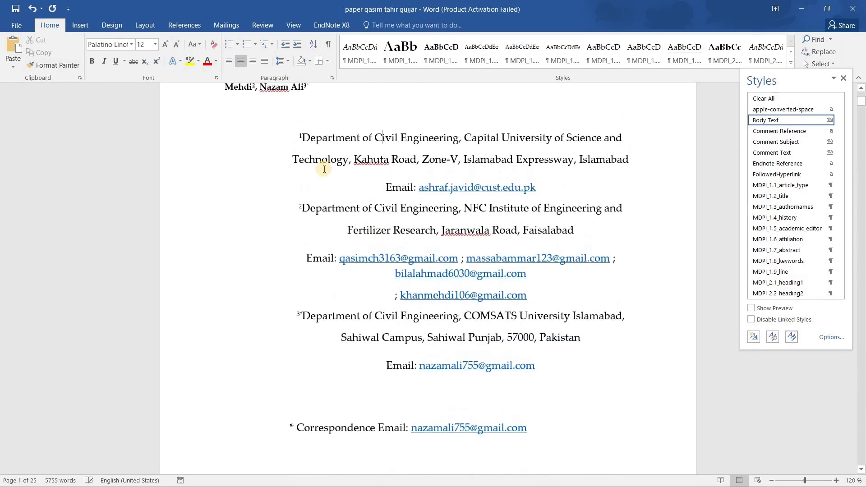
scroll(377, 170, "down", 1)
left_click_drag(489, 311, 535, 350)
left_click_drag(529, 397, 533, 400)
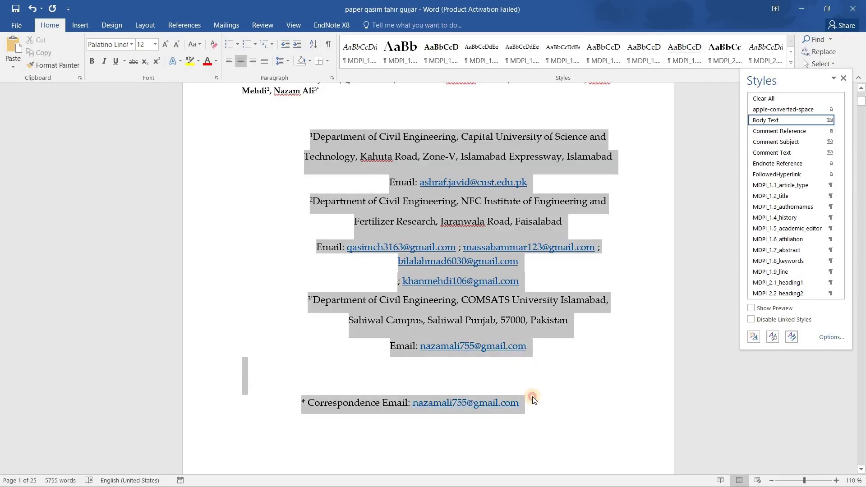
left_click(482, 53)
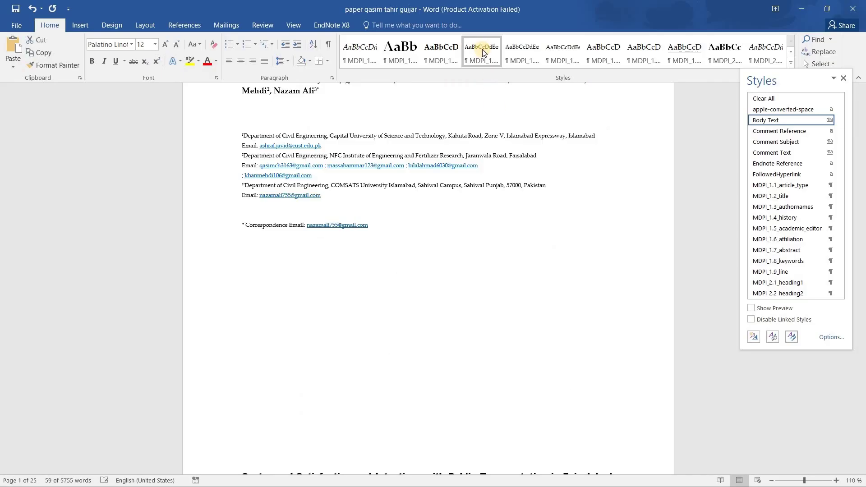
left_click(443, 53)
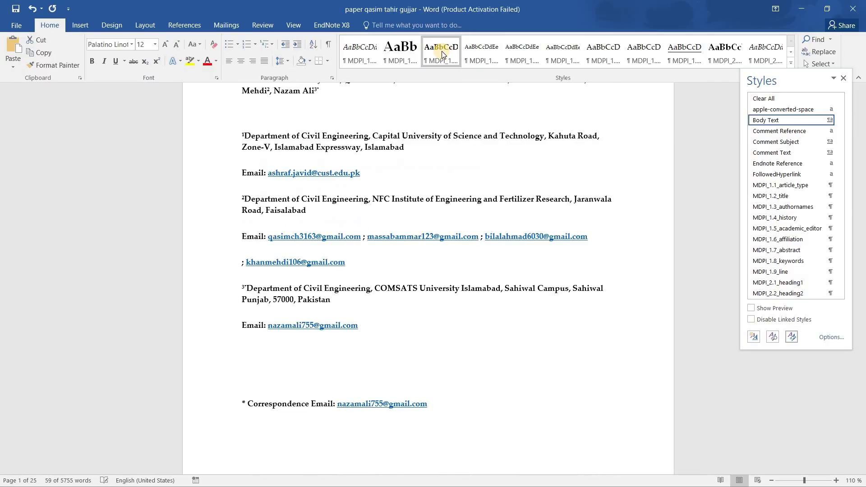
left_click(522, 58)
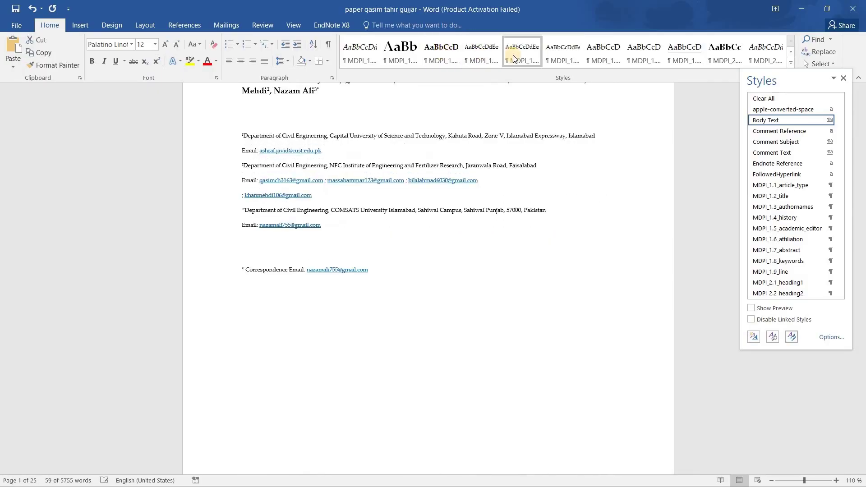
left_click(549, 58)
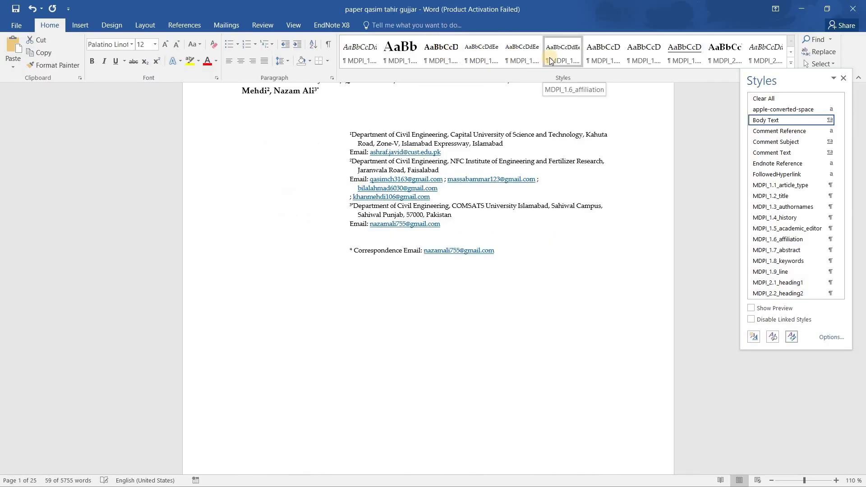
left_click(391, 226)
- Delete the repeated paper title between the correspondence email and the Abstract heading
scroll(391, 226, "up", 1)
scroll(392, 228, "up", 3)
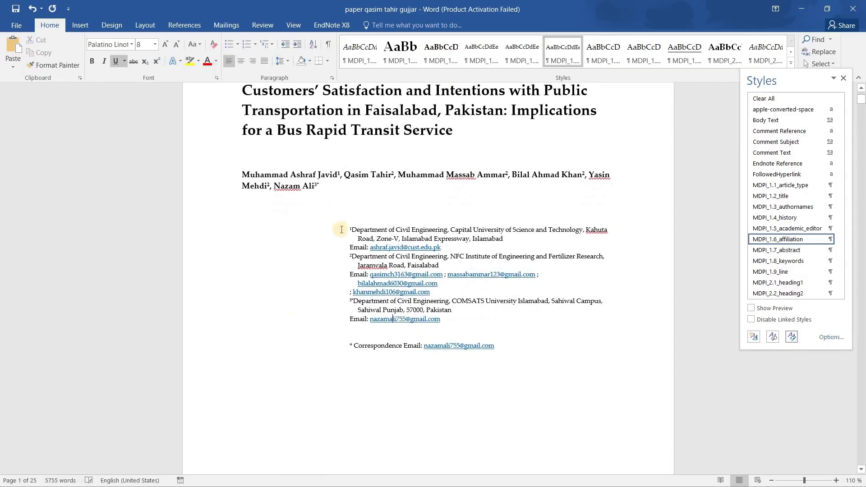
scroll(343, 156, "up", 3)
scroll(343, 156, "down", 12)
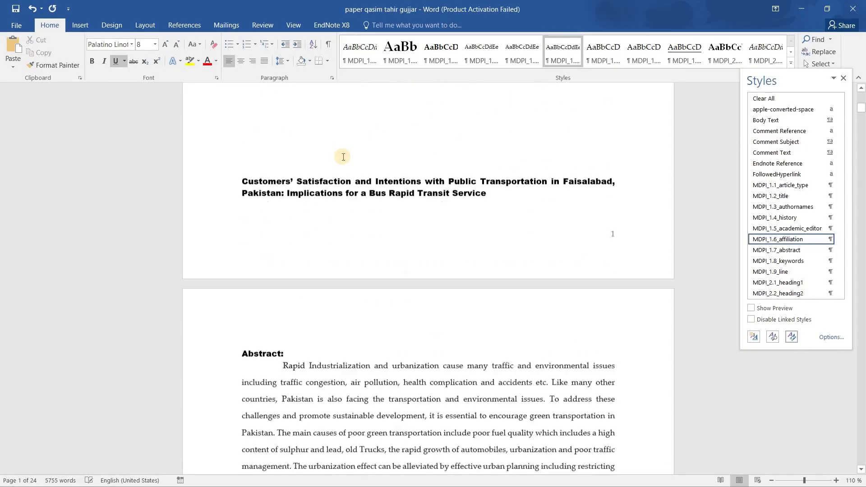
scroll(343, 157, "up", 13)
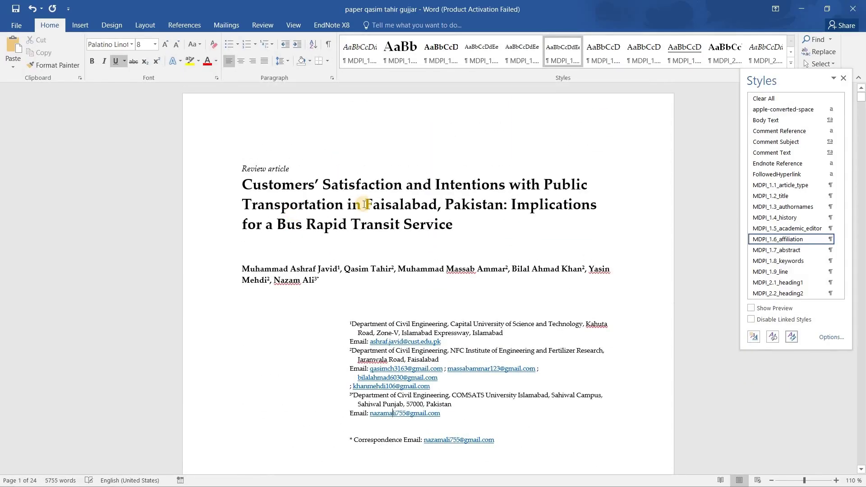
left_click(365, 204)
scroll(243, 151, "down", 12)
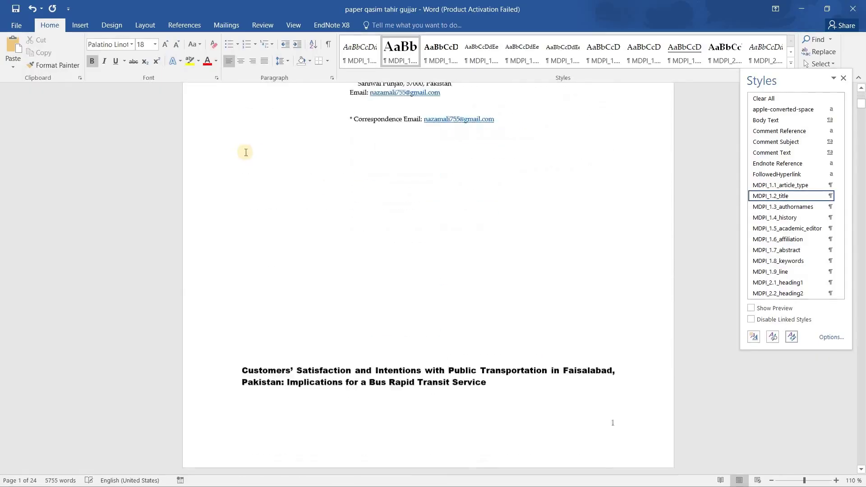
left_click(550, 211, "shift")
key("Delete")
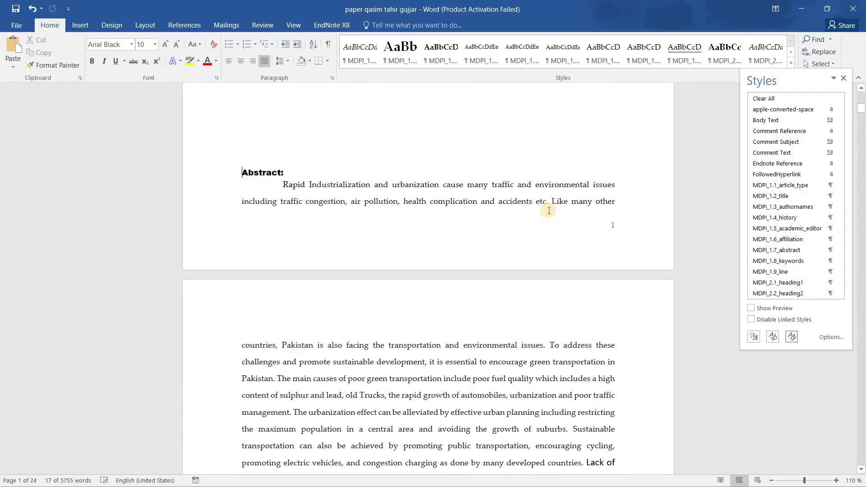
- Apply the MDPI_1.7_abstract style to the Abstract heading and the abstract paragraph
scroll(549, 211, "down", 3)
scroll(548, 211, "down", 3)
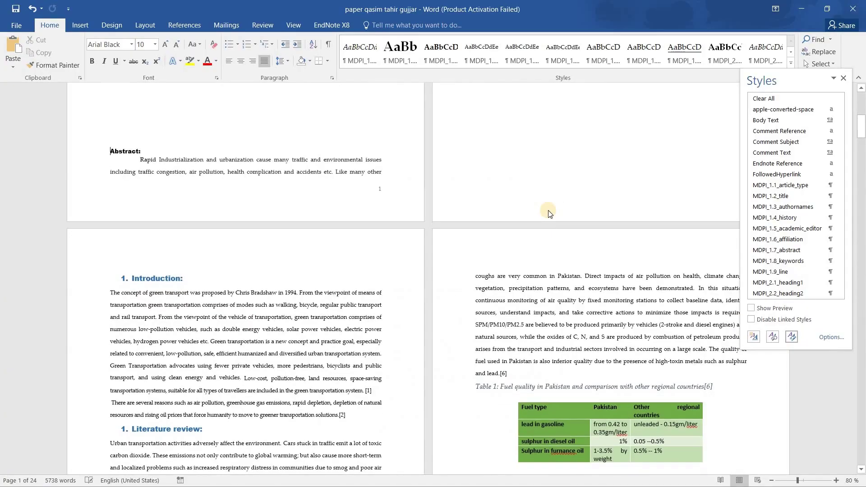
scroll(547, 213, "up", 8)
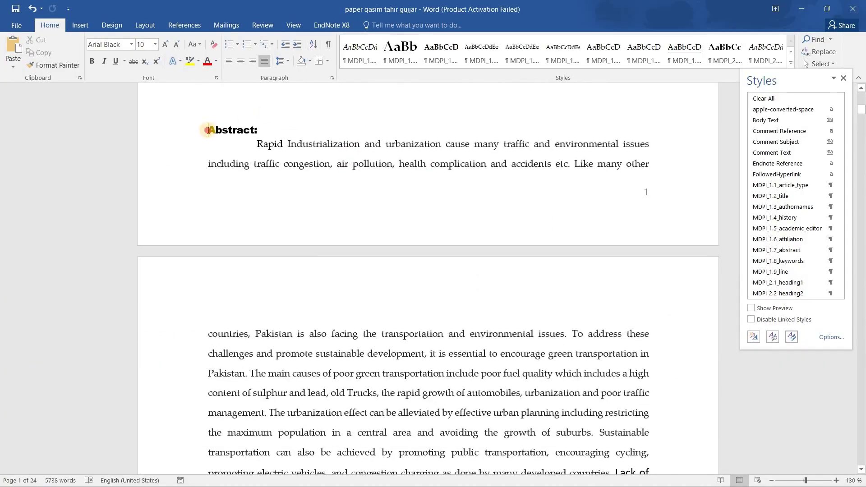
left_click_drag(588, 432, 618, 396)
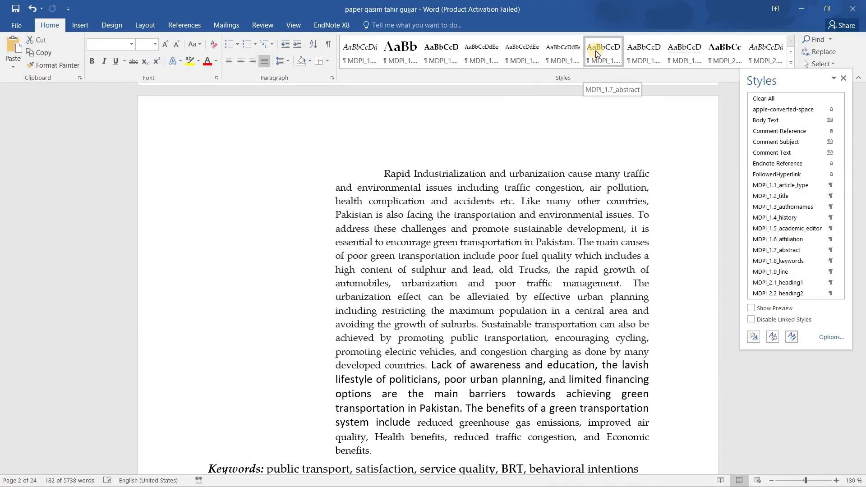
left_click(597, 52)
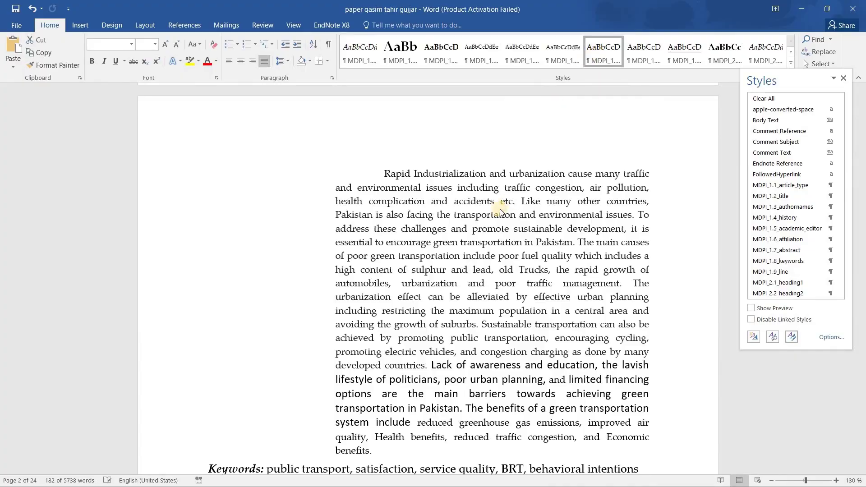
- Remove the empty lines between the correspondence email and the Abstract heading
scroll(500, 209, "up", 6)
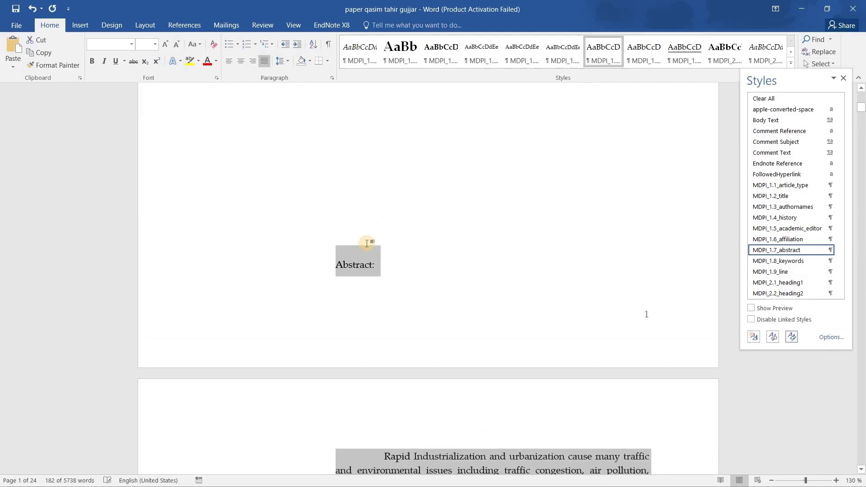
left_click(367, 243)
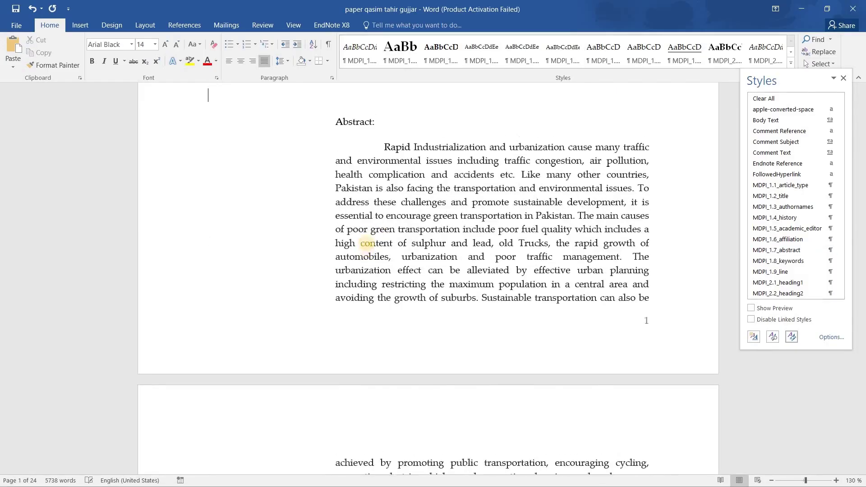
key("BackSpace")
key("BackSpace")
key("BackSpace")
key("BackSpace")
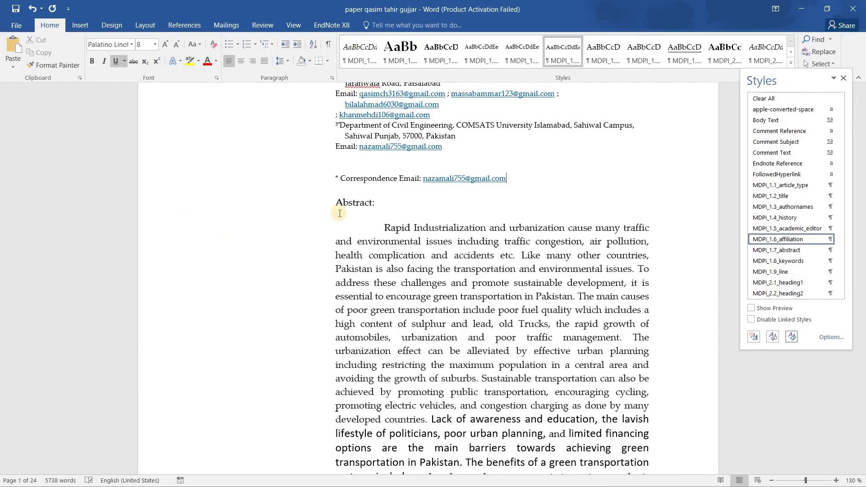
- Make the Abstract heading bold
left_click(319, 203)
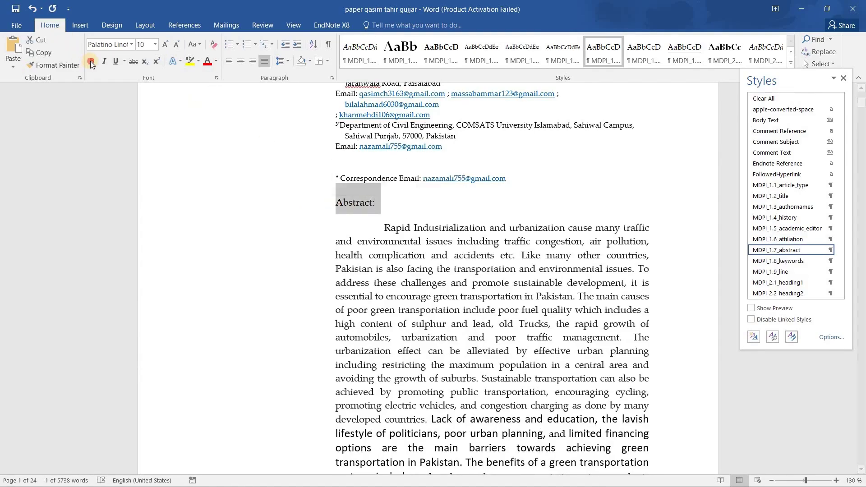
key("ctrl+b")
left_click(435, 307)
- Delete the stray "50" below the keywords and apply the MDPI_1.8_keywords style to the keywords line
scroll(435, 306, "down", 10)
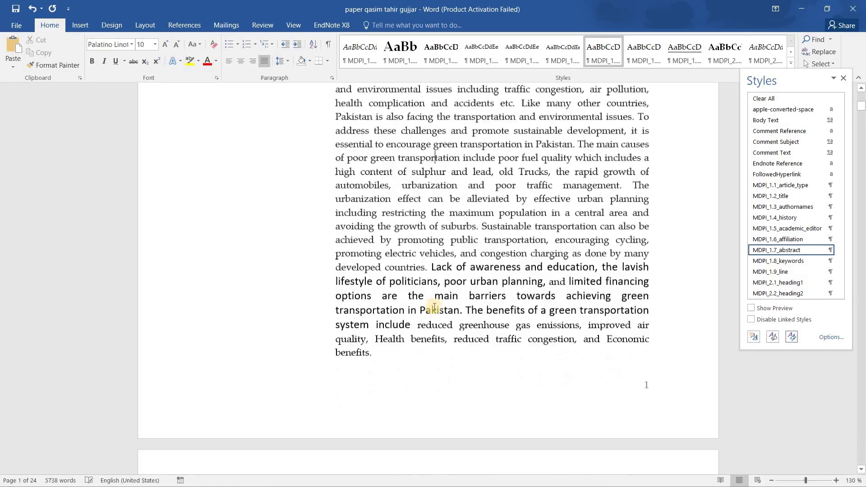
left_click(212, 289)
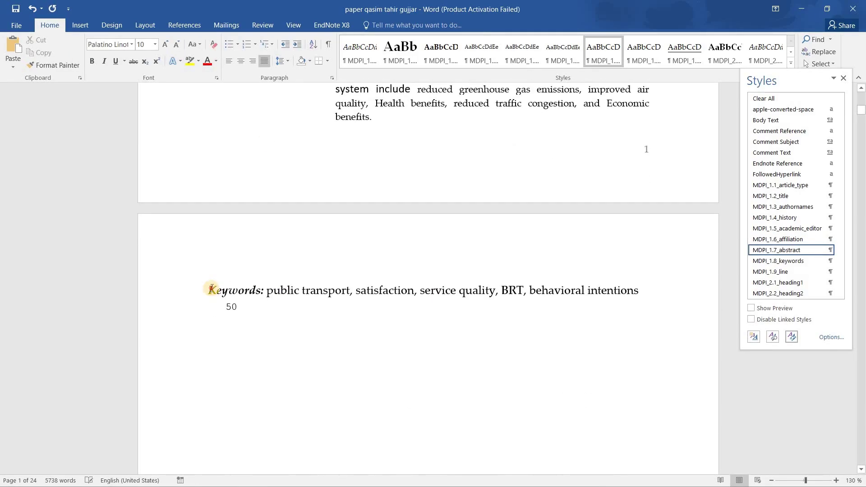
left_click(261, 315, "shift")
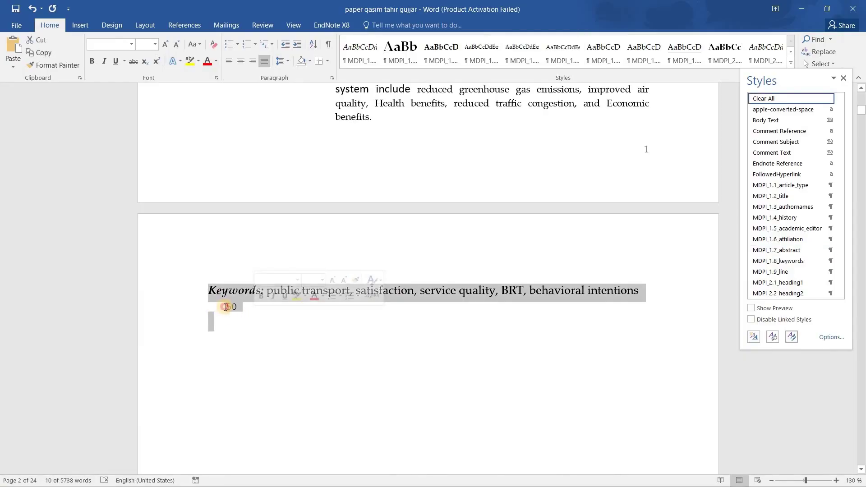
left_click(244, 308)
key("BackSpace")
key("BackSpace")
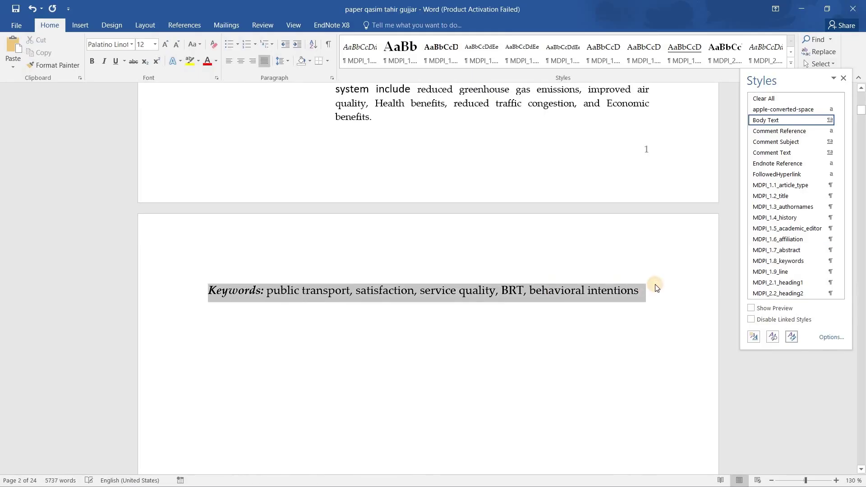
left_click(644, 55)
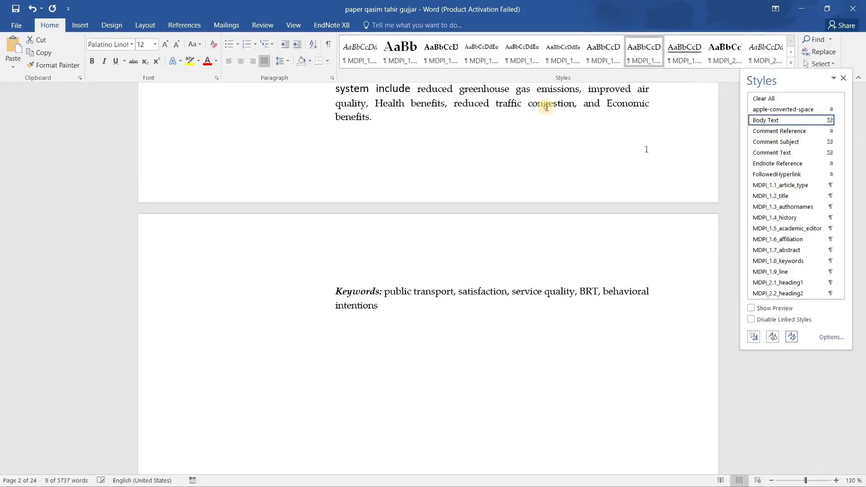
left_click(343, 280)
- Add a separator line below the keywords by applying the MDPI_1.9_line style to the empty paragraph there
scroll(343, 280, "up", 3)
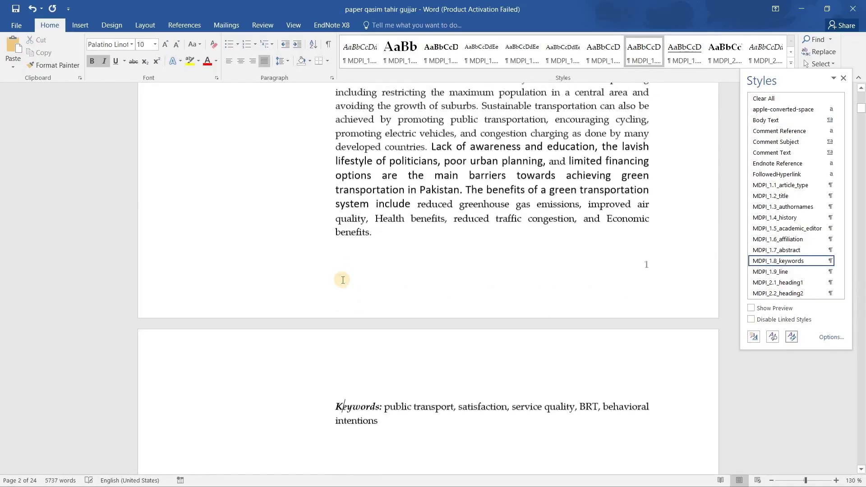
scroll(343, 280, "down", 5, "ctrl")
scroll(345, 281, "up", 3)
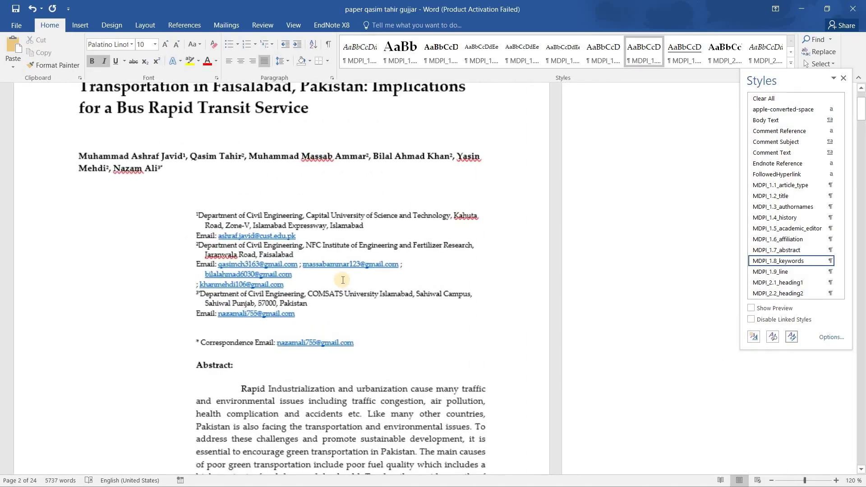
scroll(348, 289, "down", 10)
left_click(377, 300)
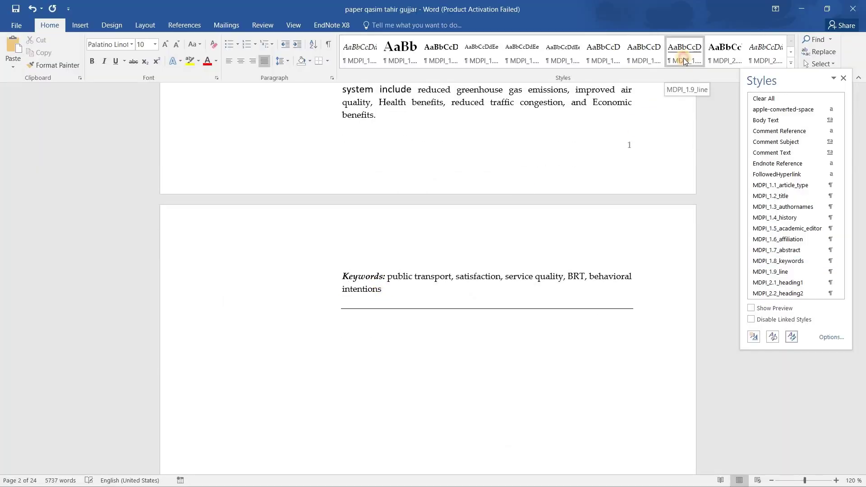
- Apply the MDPI_2.1_heading1 style to the Introduction heading
scroll(320, 346, "down", 12)
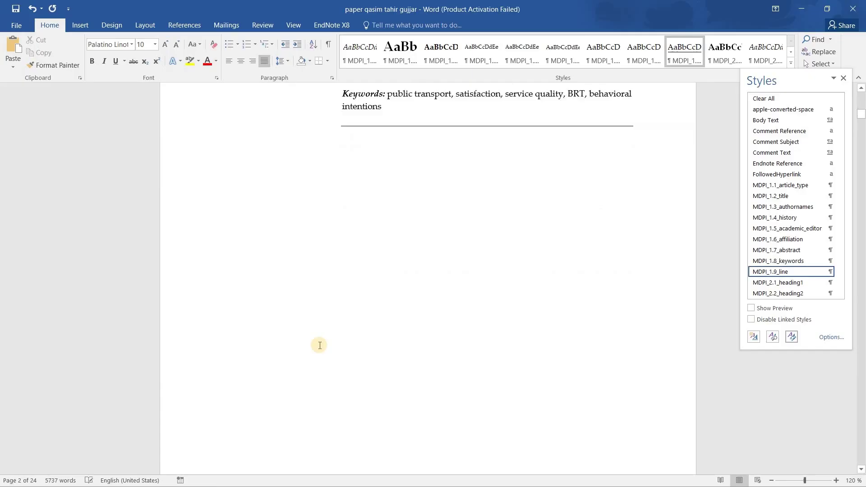
left_click(309, 311)
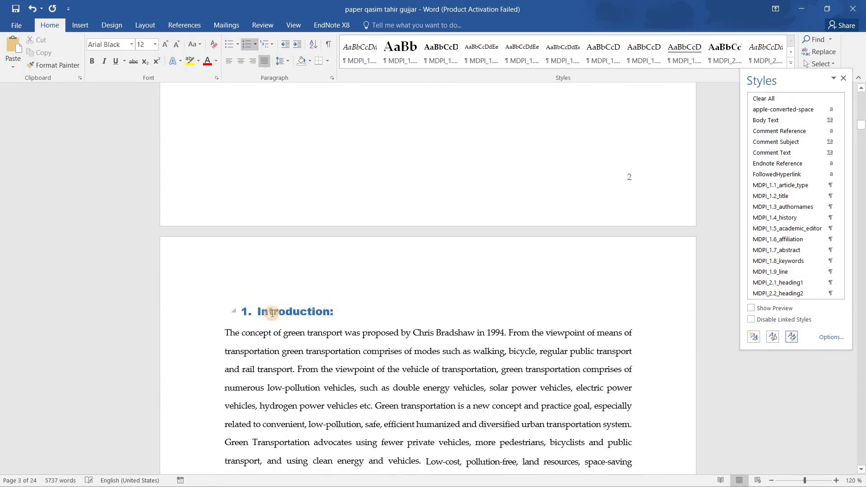
left_click(224, 313)
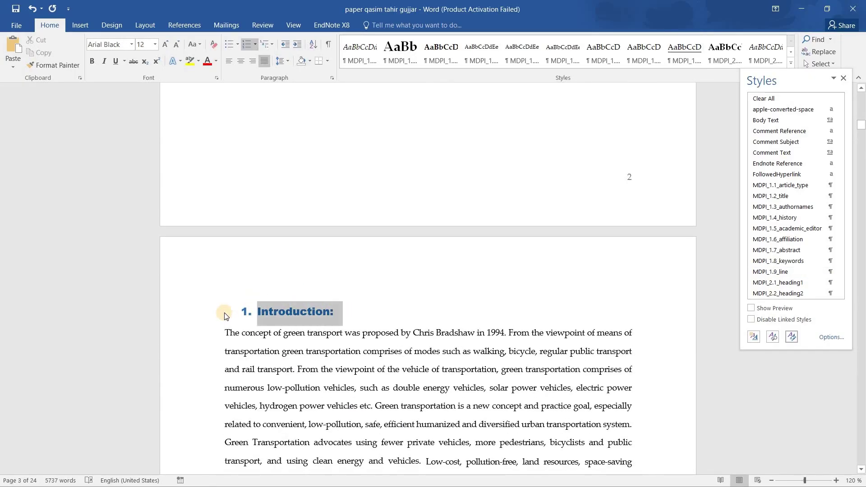
left_click(791, 66)
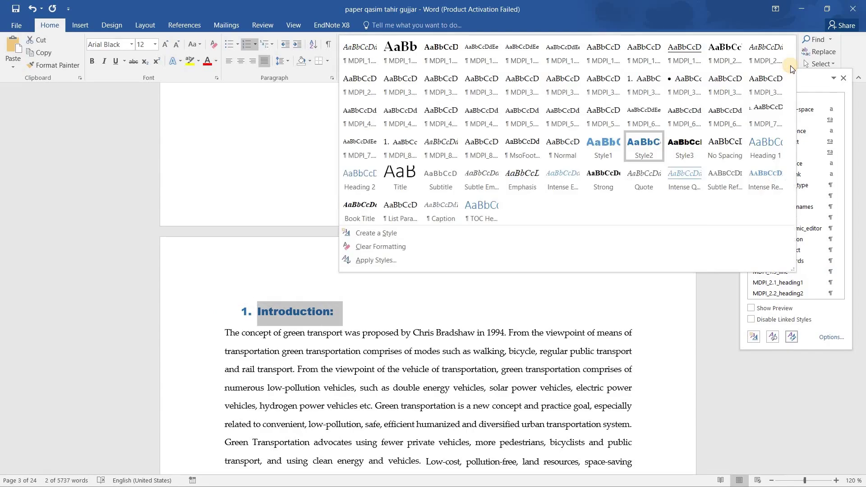
left_click(726, 60)
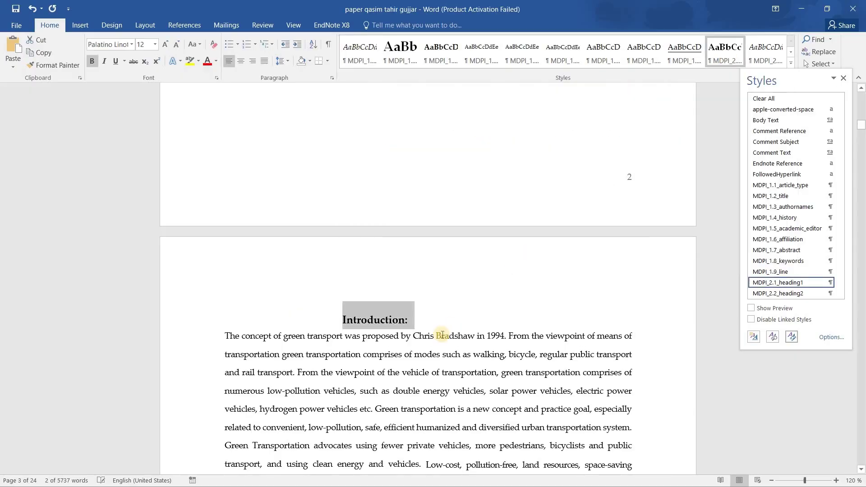
key("Down")
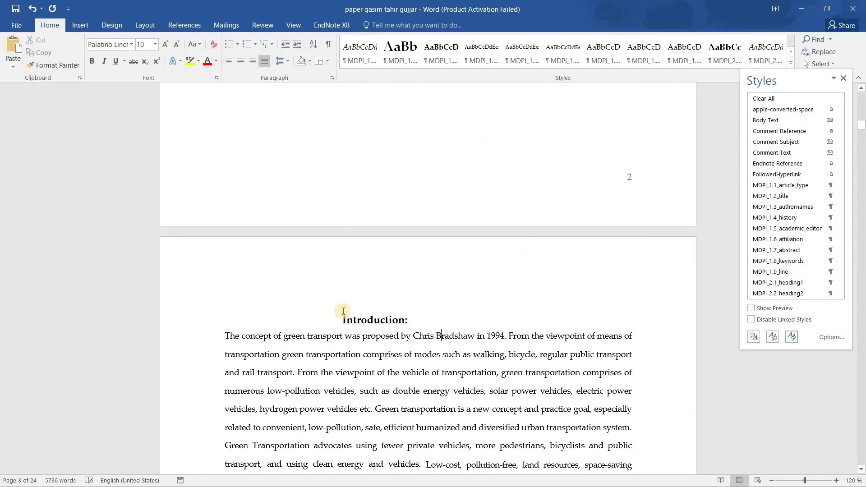
- Try to close the empty space between the keywords separator line and the Introduction heading
left_click(288, 187)
scroll(257, 273, "up", 2)
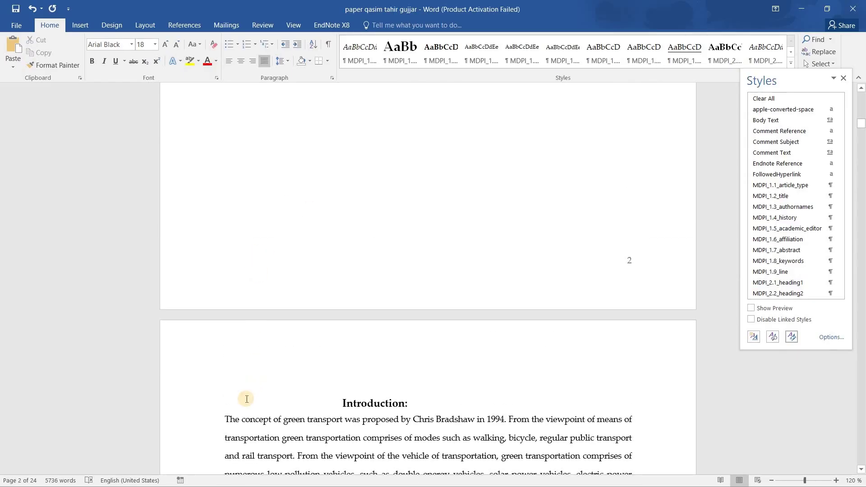
left_click(247, 399)
key("ctrl+Return")
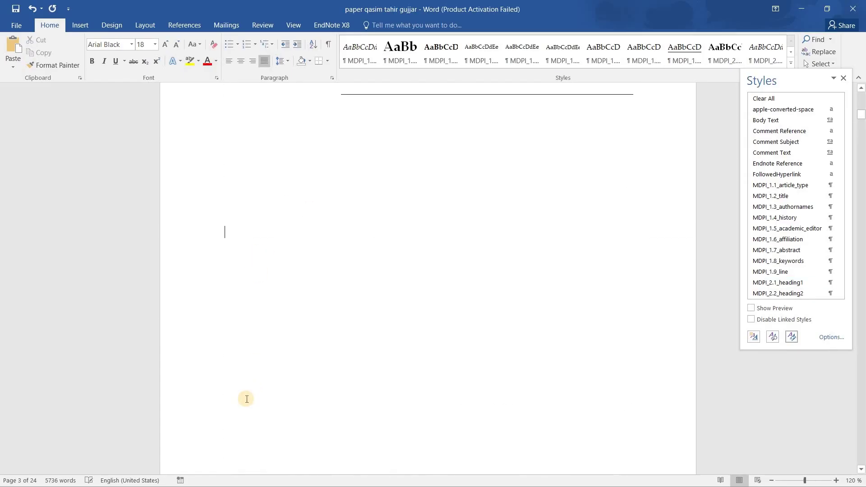
- Examine the page layout from the first page to the Introduction, including the header and footer areas
scroll(247, 399, "up", 5)
scroll(247, 399, "down", 4)
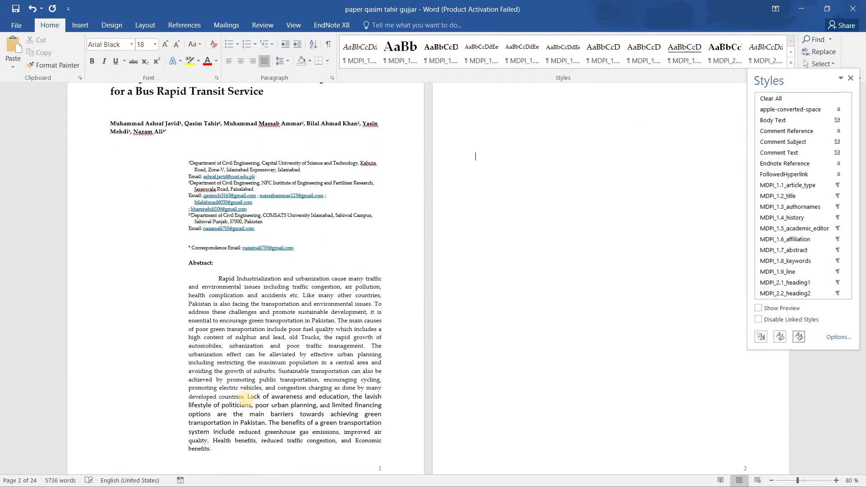
scroll(244, 398, "down", 4)
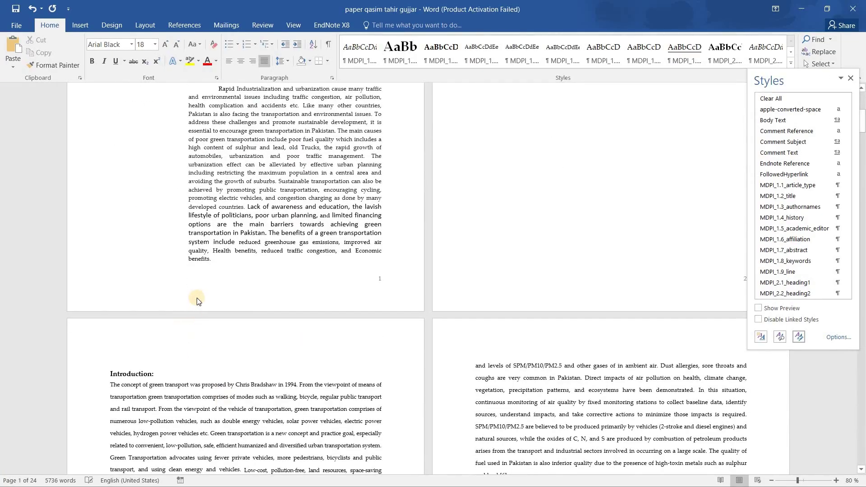
double_click(199, 298)
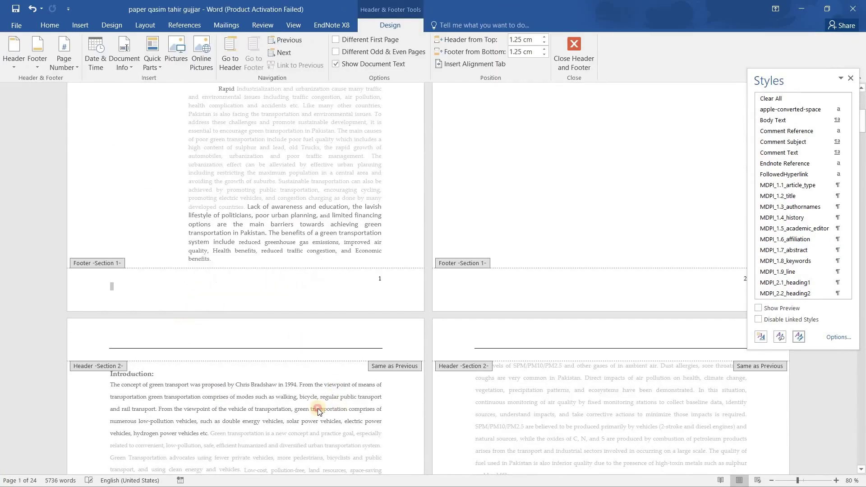
scroll(317, 410, "down", 7)
double_click(318, 403)
scroll(301, 253, "up", 8)
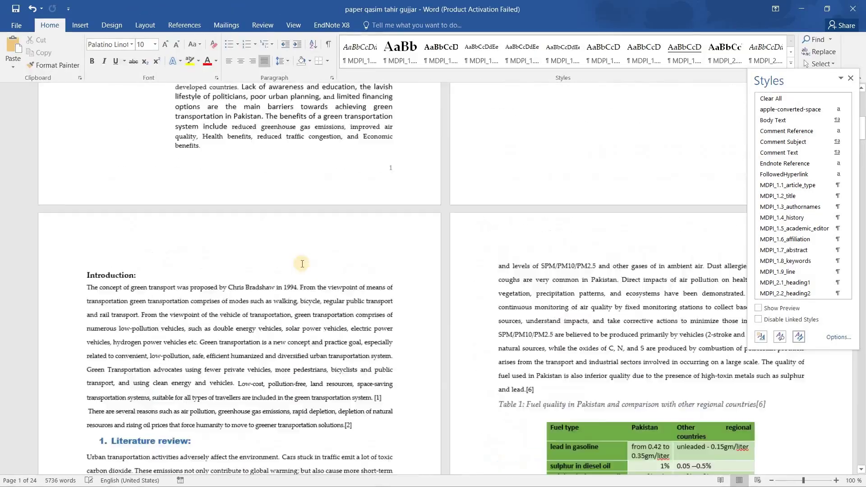
scroll(337, 306, "up", 5, "ctrl")
scroll(341, 309, "down", 10)
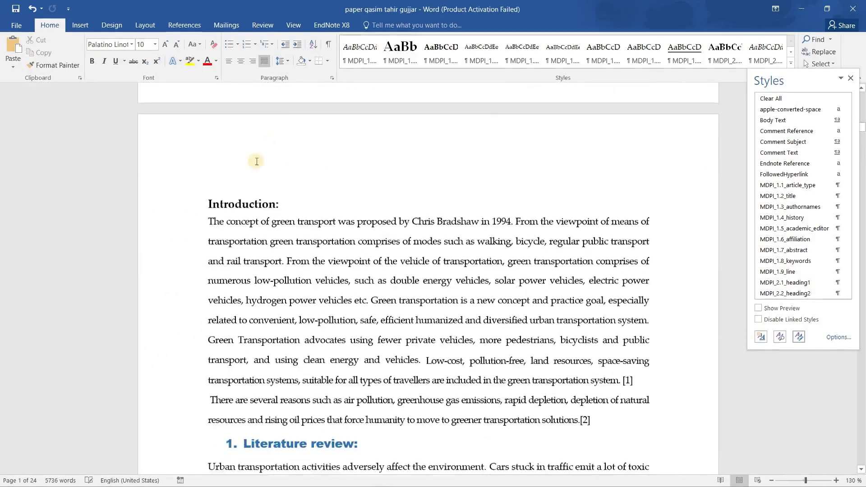
- Reapply the MDPI_2.1_heading1 style to the Introduction heading and give its two paragraphs the MDPI_3 text style with first-line indent
left_click_drag(285, 155, 207, 156)
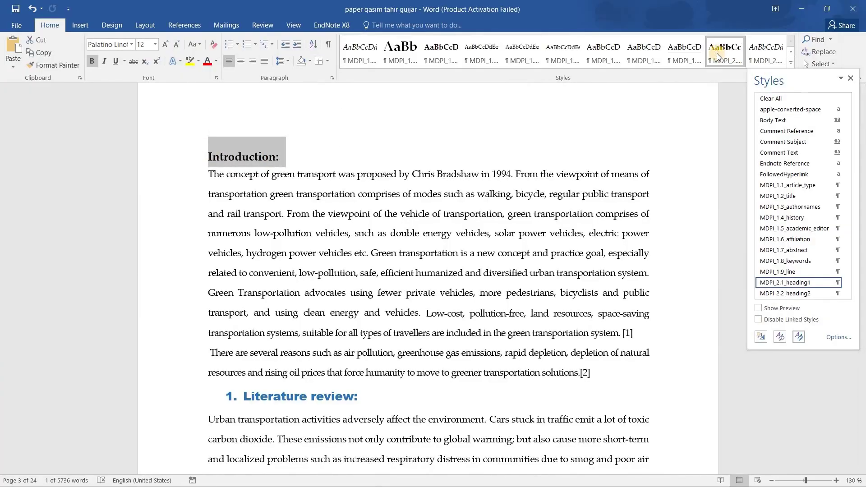
left_click(732, 58)
left_click(205, 176)
left_click_drag(487, 335, 605, 383)
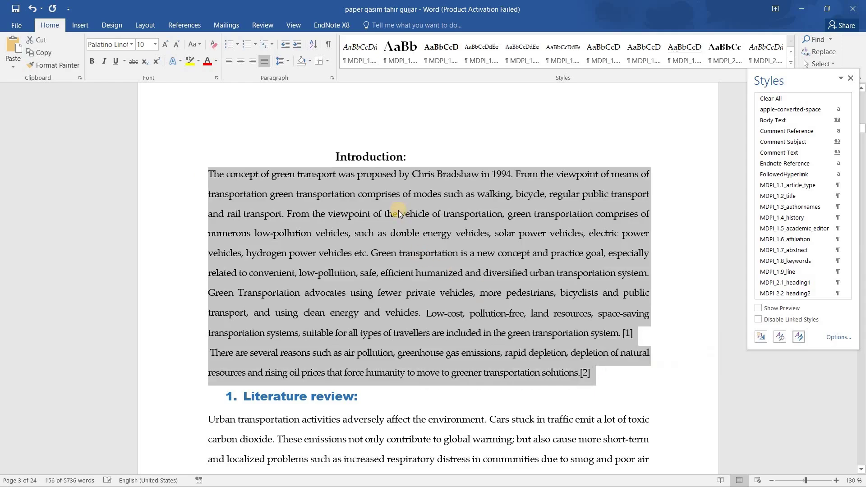
left_click(791, 63)
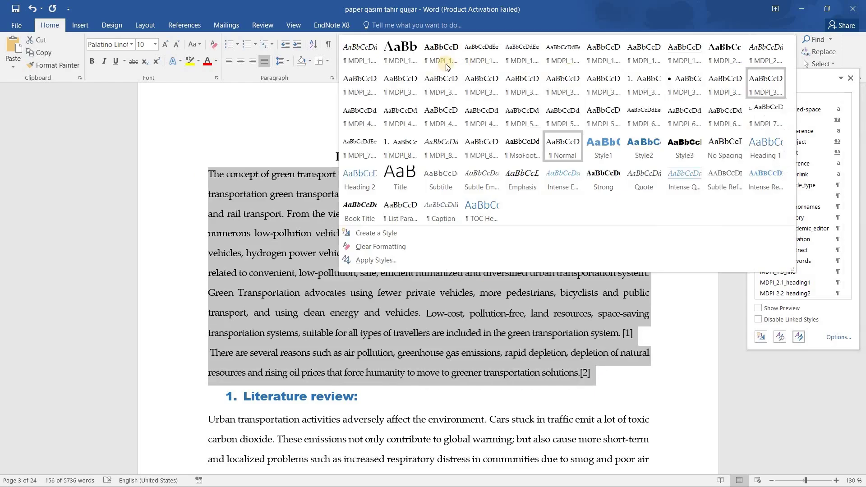
left_click(409, 83)
right_click(428, 268)
scroll(395, 238, "down", 3)
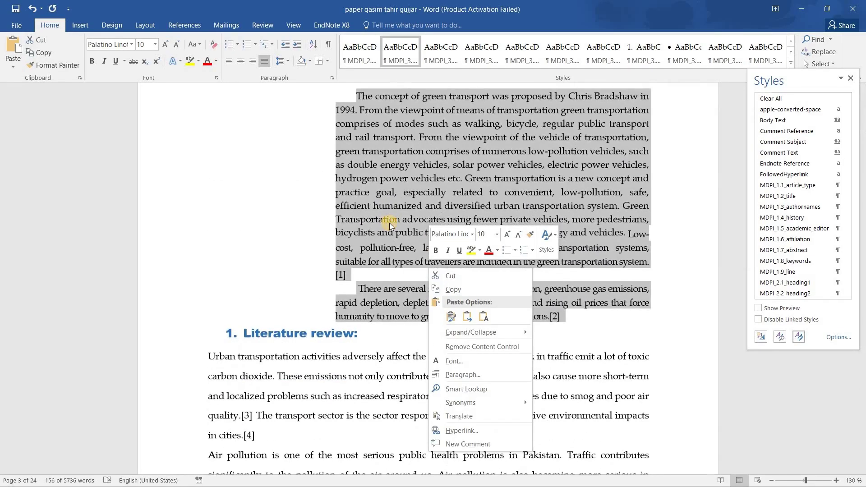
key("Escape")
left_click(367, 273)
- Apply the MDPI_2.1_heading1 style to the Literature review heading
scroll(365, 226, "down", 5)
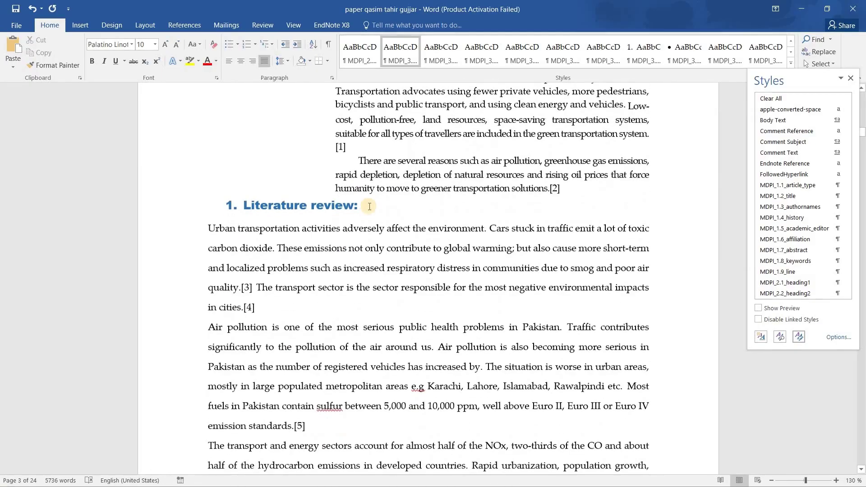
left_click(228, 205)
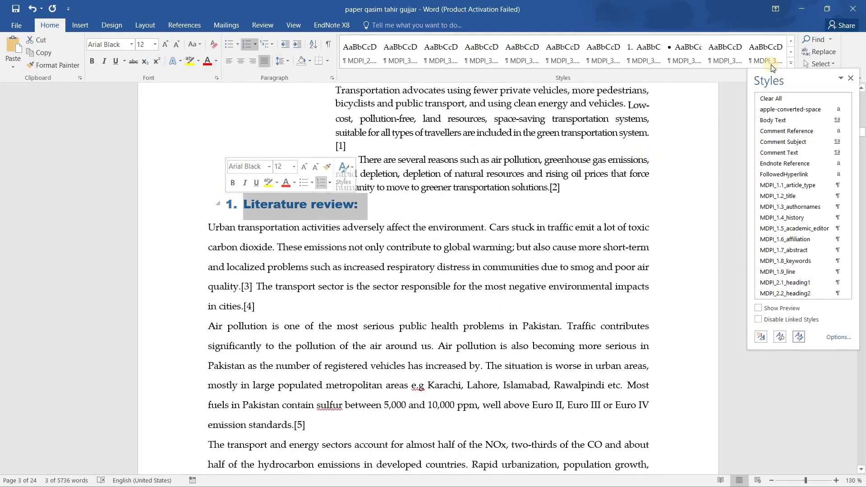
left_click(734, 61)
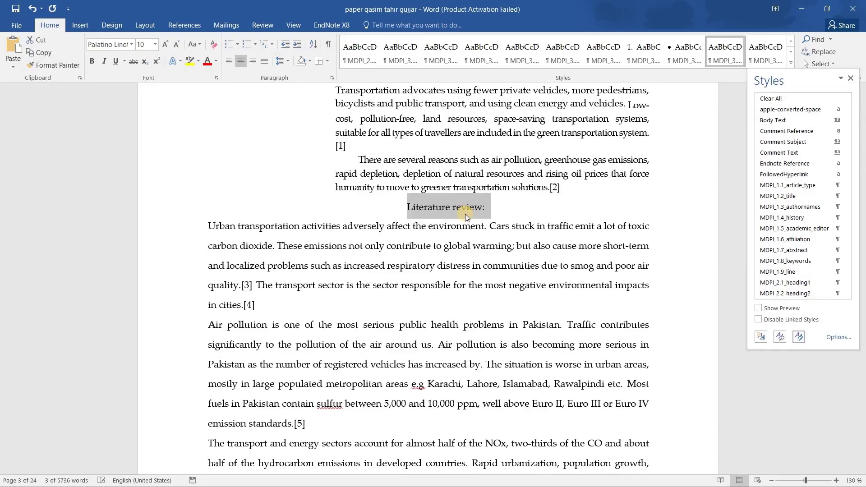
left_click(689, 53)
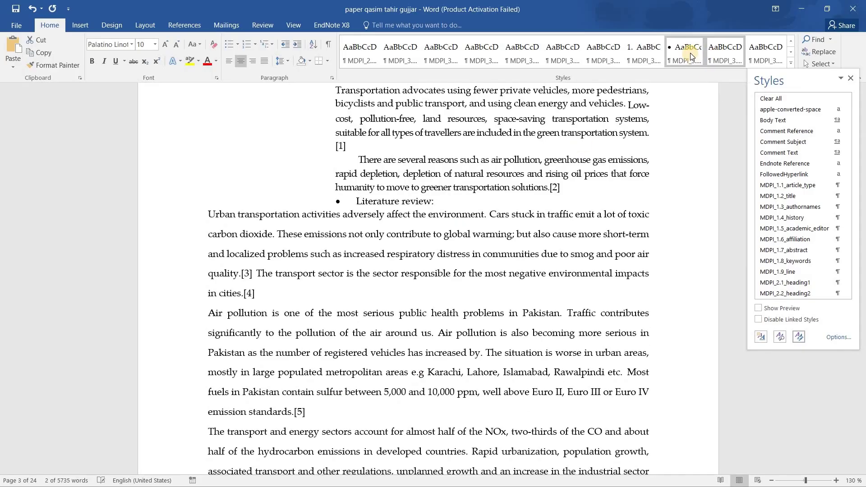
left_click(791, 64)
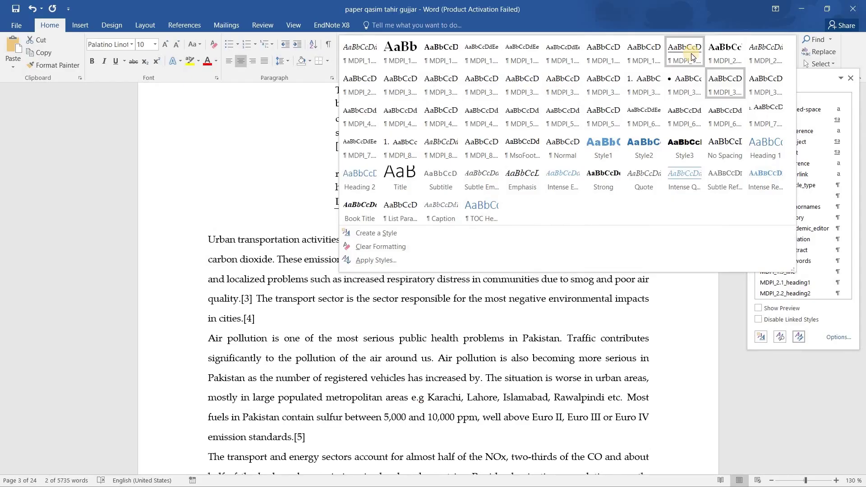
left_click(717, 54)
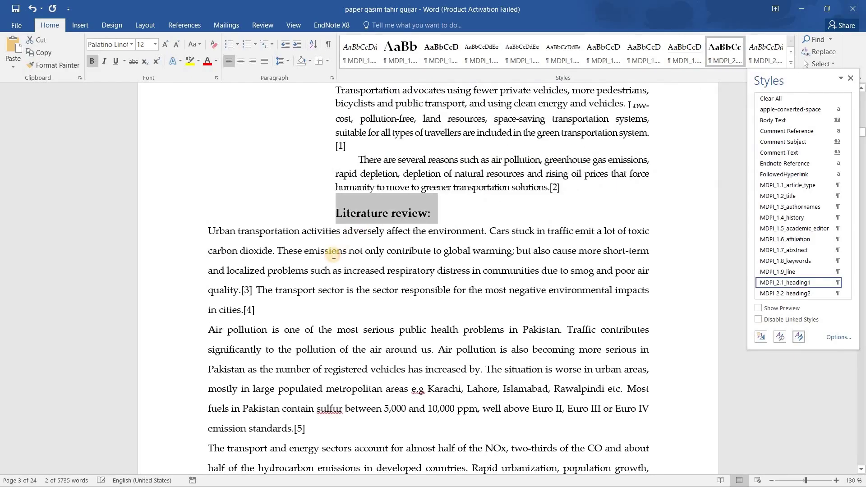
- Apply the MDPI_3 text style with first-line indent to all Literature review paragraphs above the Table 1 caption
left_click(334, 253)
scroll(280, 251, "down", 1)
left_click_drag(316, 213, 281, 343)
scroll(339, 366, "down", 3)
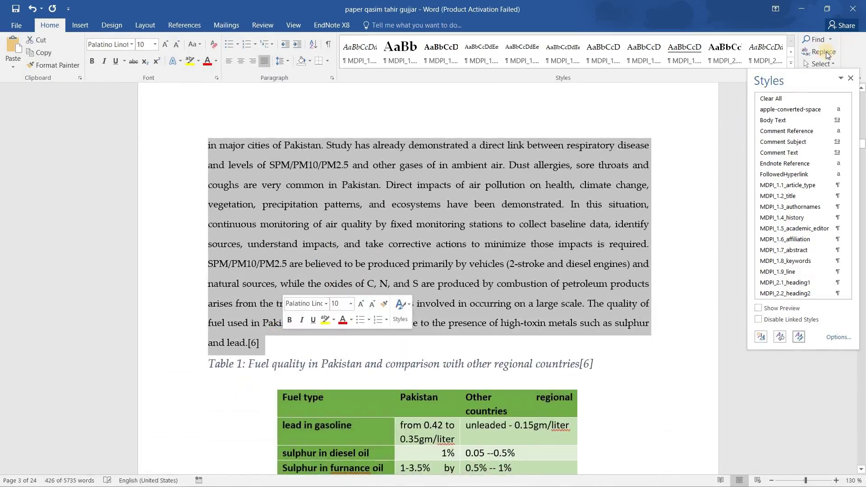
left_click(792, 64)
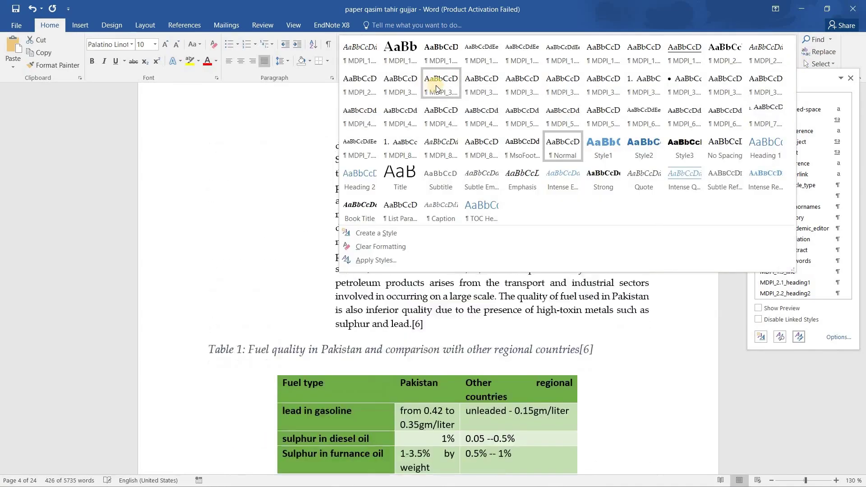
left_click(410, 88)
left_click(378, 217)
scroll(377, 217, "up", 15)
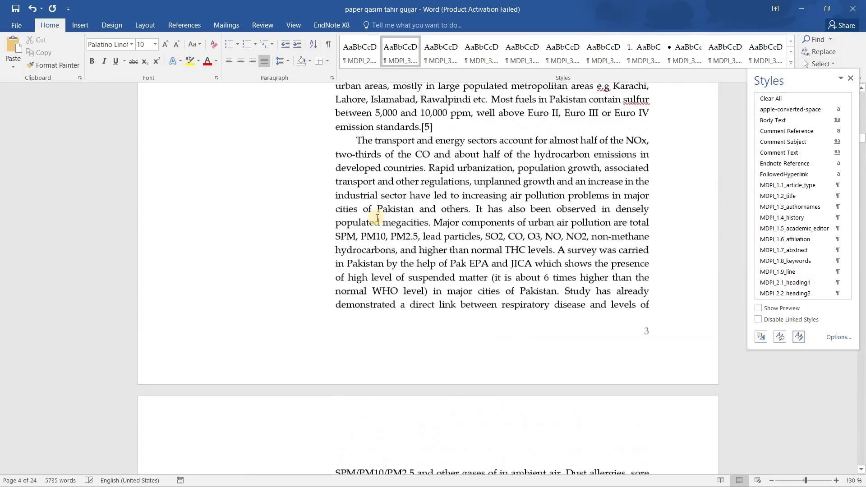
left_click(437, 228)
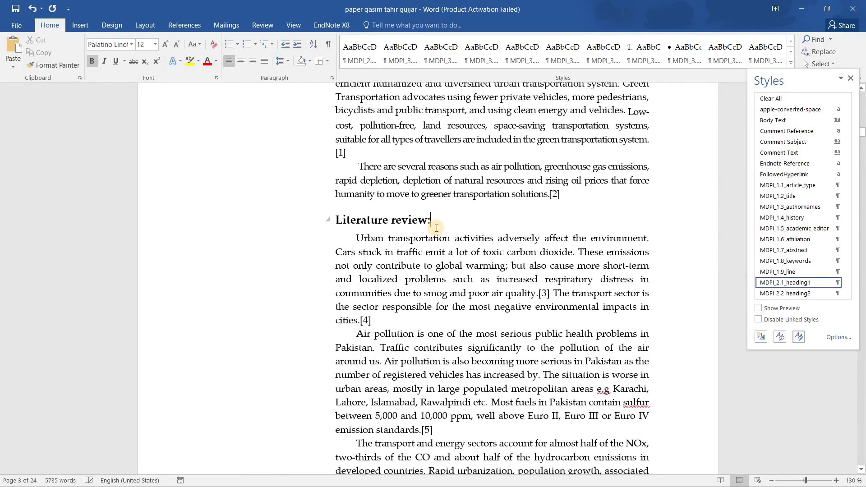
scroll(438, 227, "up", 2)
- Apply the MDPI_2.2_heading2 style to the Effective urban planning subheading
scroll(404, 242, "down", 4)
scroll(404, 242, "down", 10)
scroll(404, 242, "down", 10)
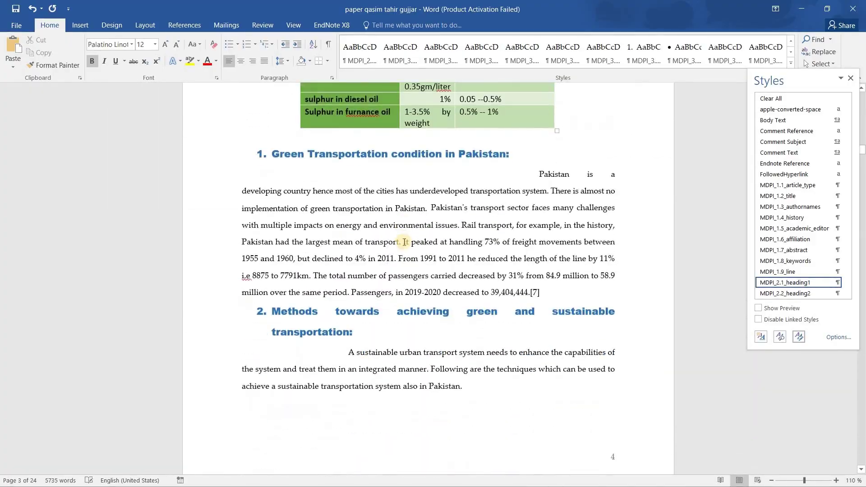
left_click(259, 148)
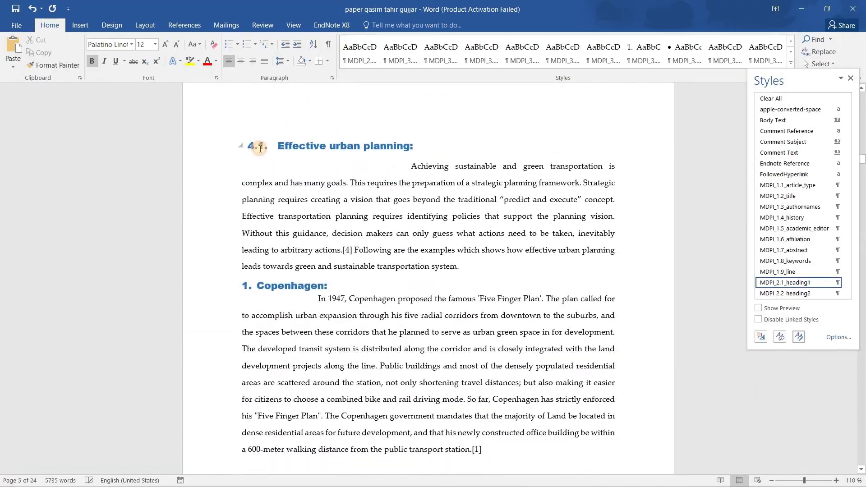
left_click(325, 182)
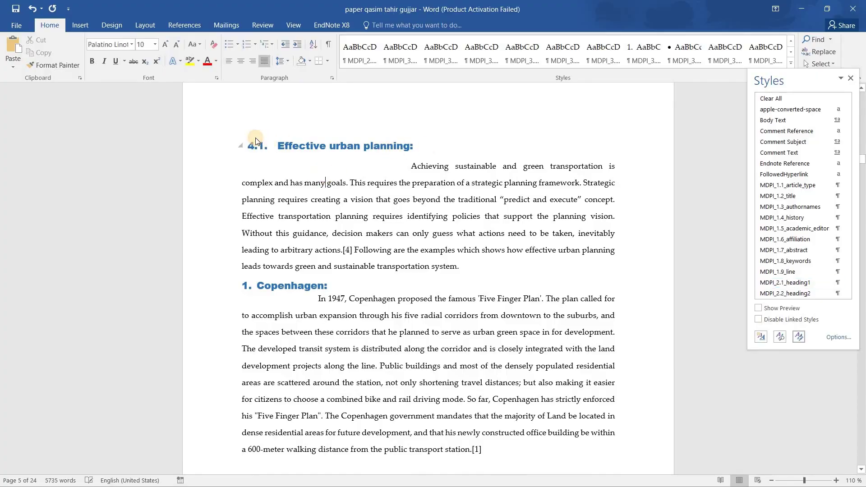
triple_click(256, 141)
left_click(790, 64)
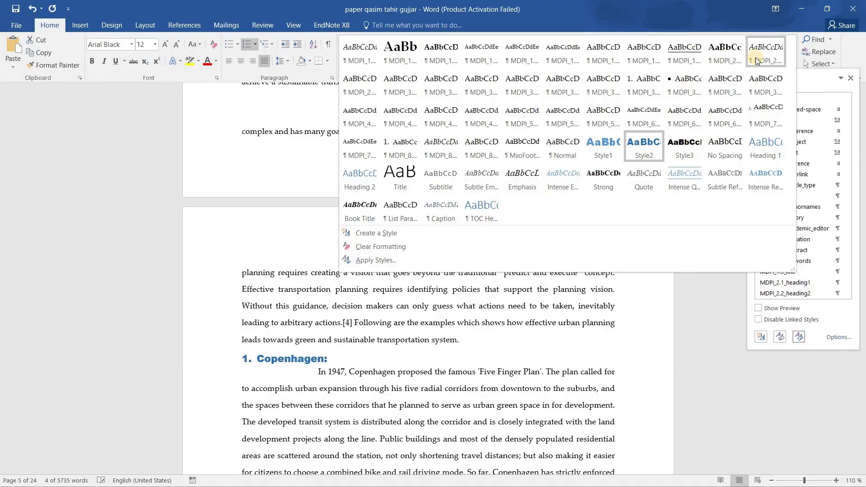
left_click(756, 58)
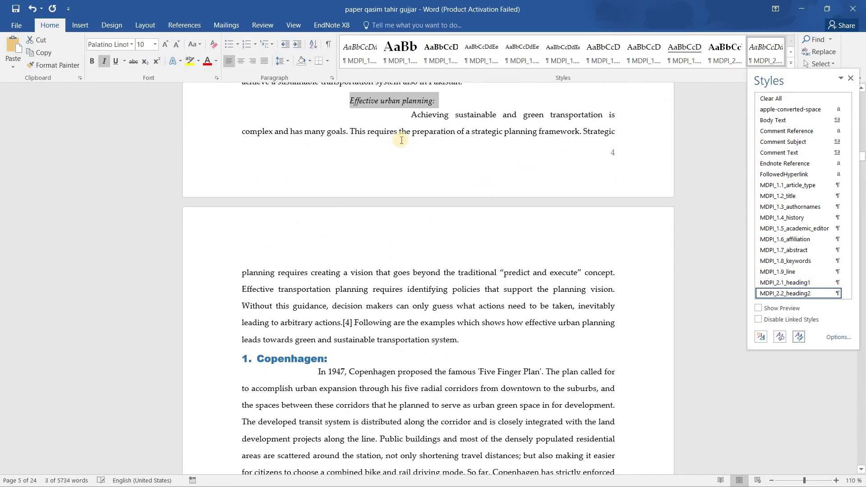
- Apply the MDPI_3 text style without first-line indent to the paragraph under Effective urban planning
left_click(401, 141)
scroll(404, 149, "up", 2)
left_click_drag(471, 209, 643, 180)
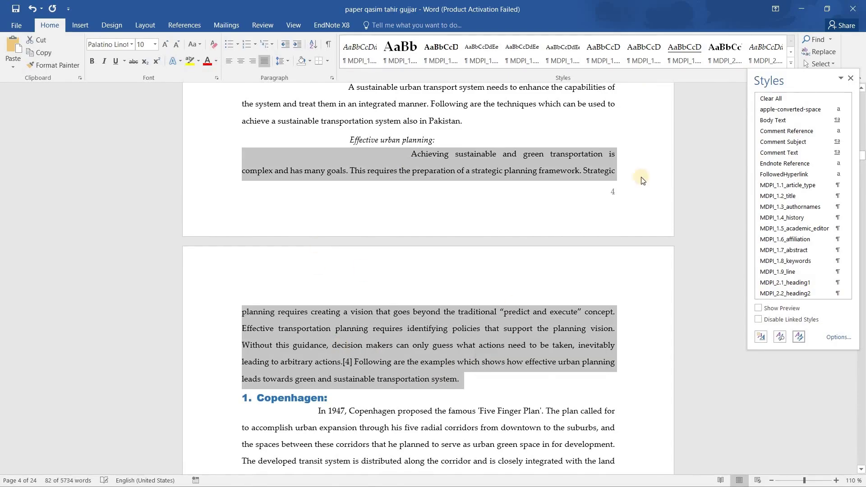
left_click(792, 62)
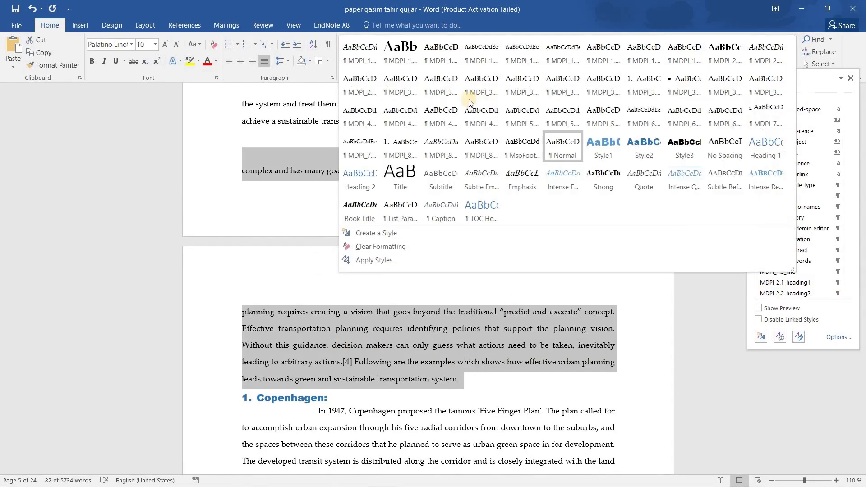
left_click(435, 88)
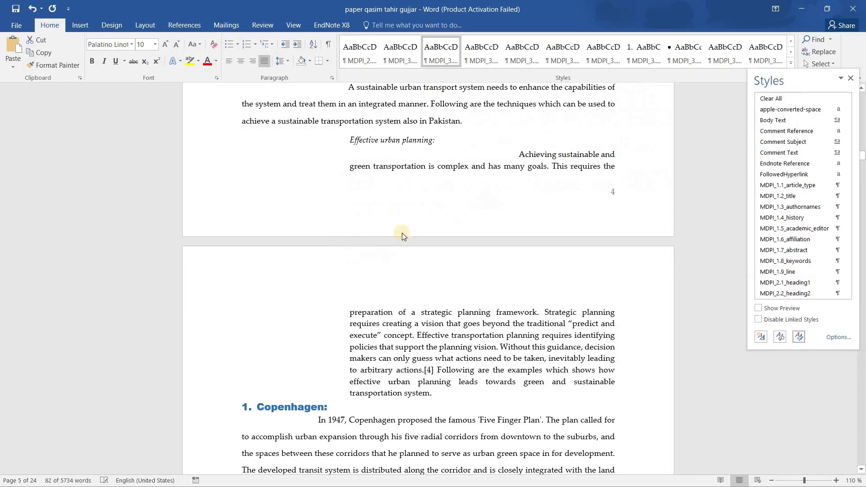
- Apply the MDPI_4.1_table_caption style to the Table 1 caption about fuel quality in Pakistan
left_click(520, 155)
scroll(389, 400, "down", 8)
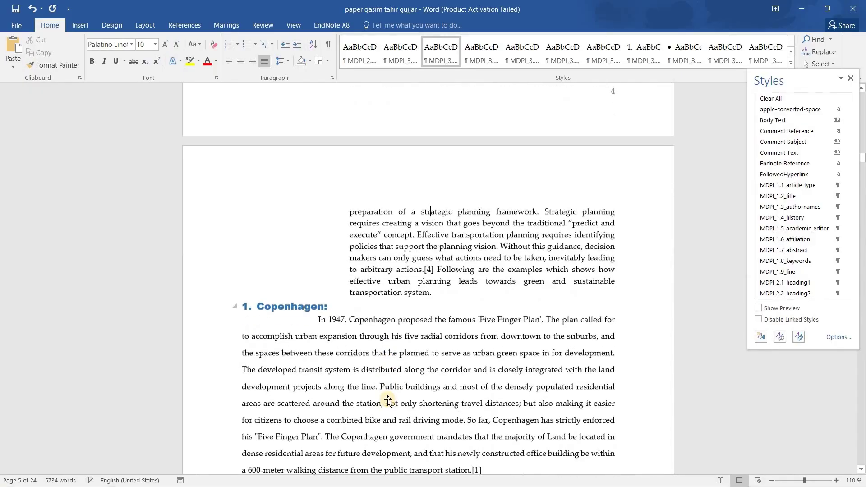
scroll(389, 400, "down", 10)
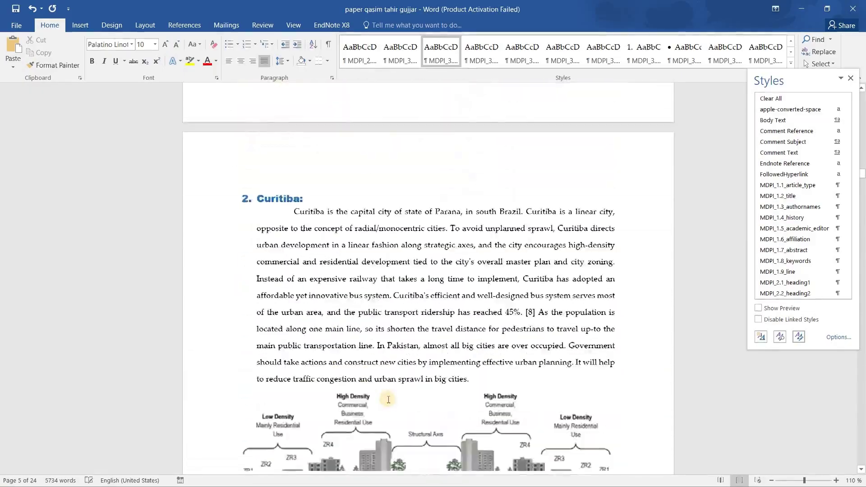
scroll(389, 400, "up", 15)
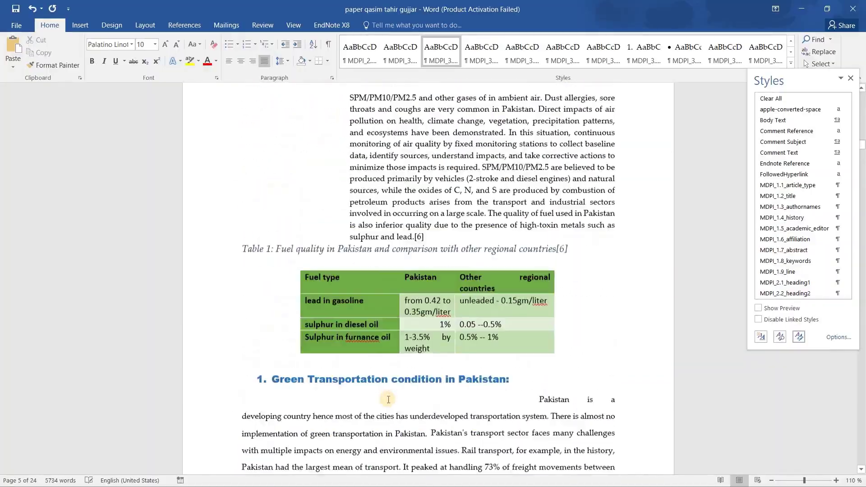
left_click(513, 223)
scroll(513, 223, "down", 1)
left_click_drag(568, 177, 227, 173)
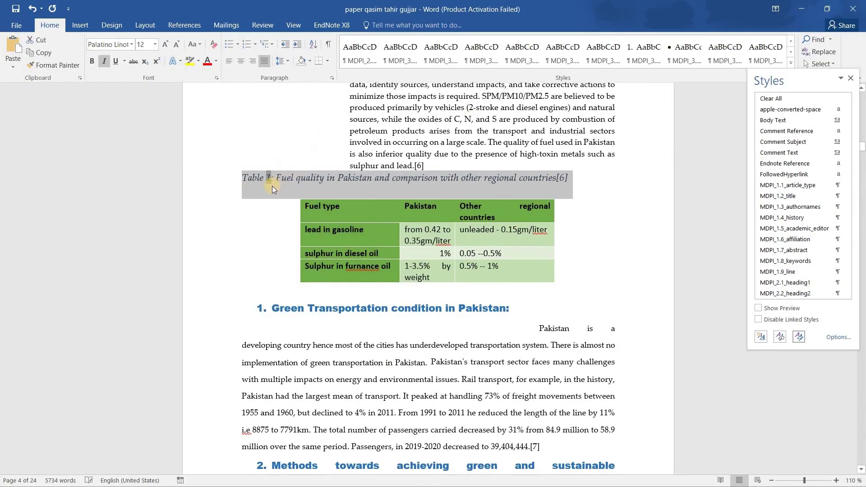
scroll(272, 186, "up", 1)
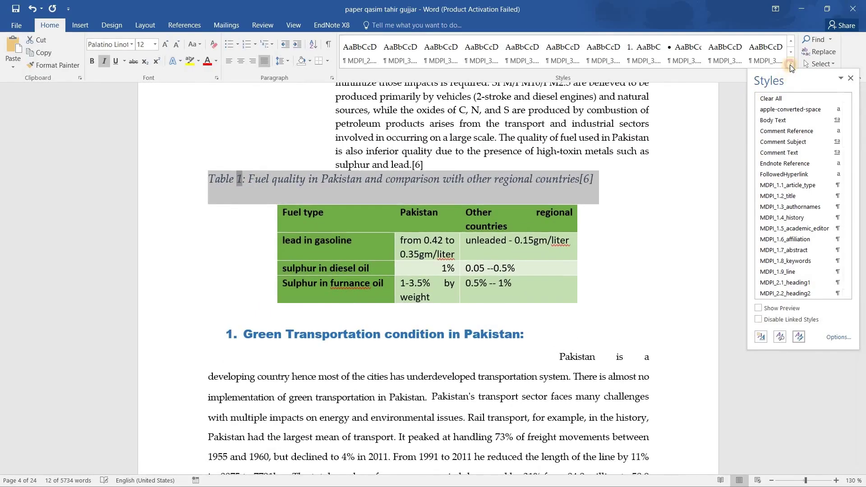
left_click(791, 63)
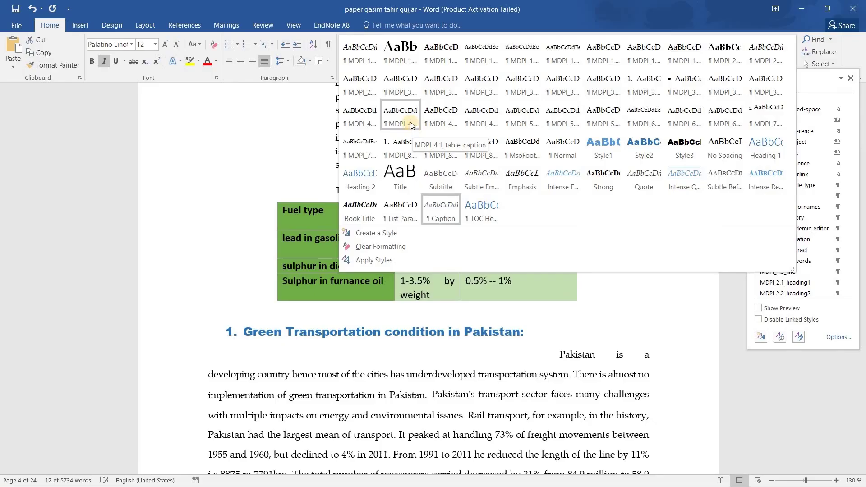
left_click(413, 127)
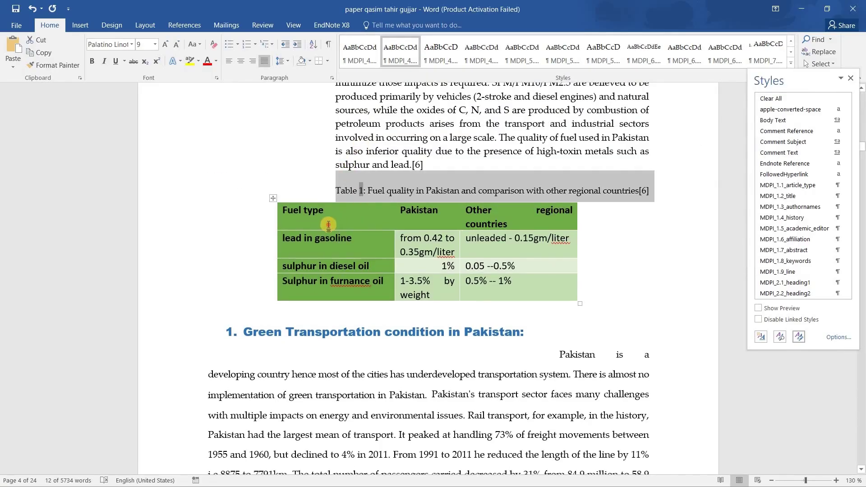
- Apply the centred MDPI_4 table body style to all cells of Table 1
left_click(276, 213)
left_click(272, 200)
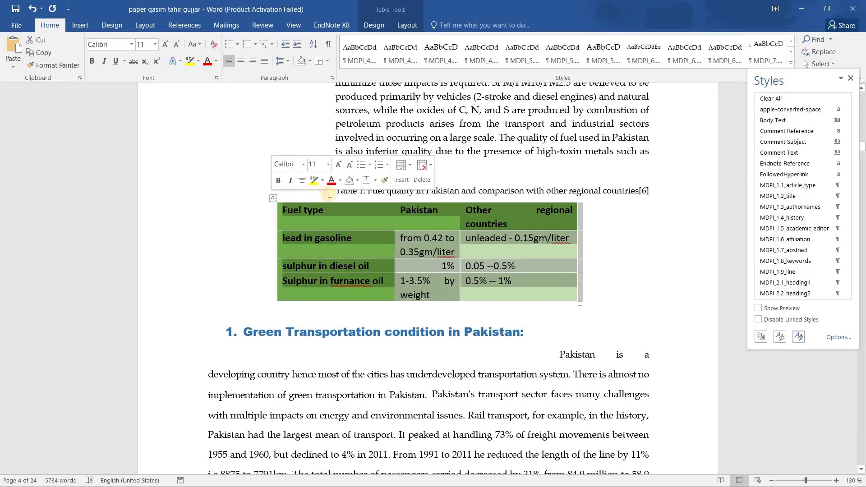
left_click(792, 64)
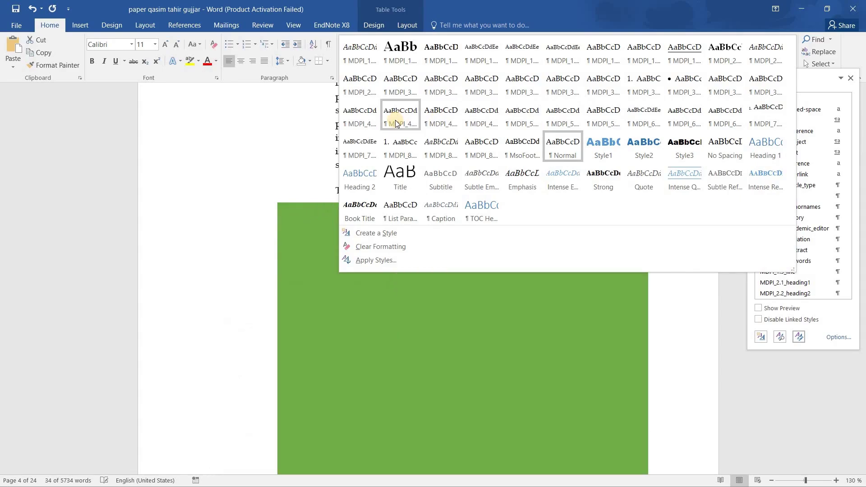
left_click(436, 120)
left_click(288, 214)
scroll(288, 214, "up", 3)
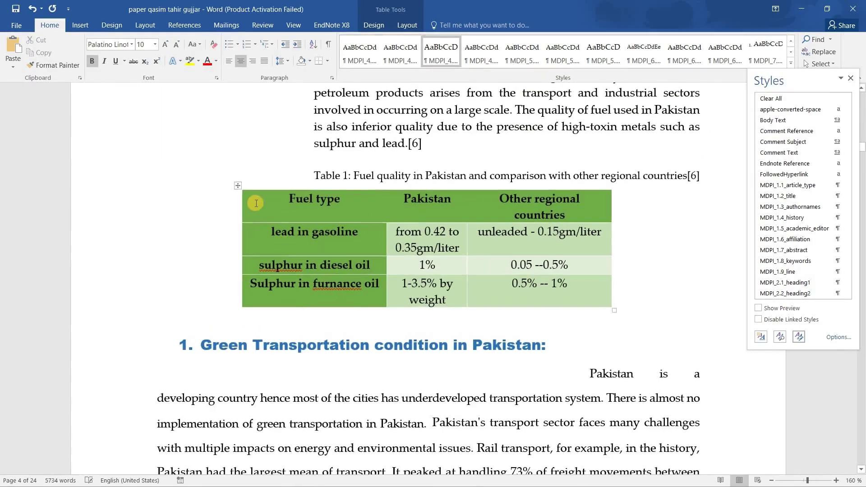
- Align the whole of Table 1 to the right margin, in line with the body text column
left_click(238, 186)
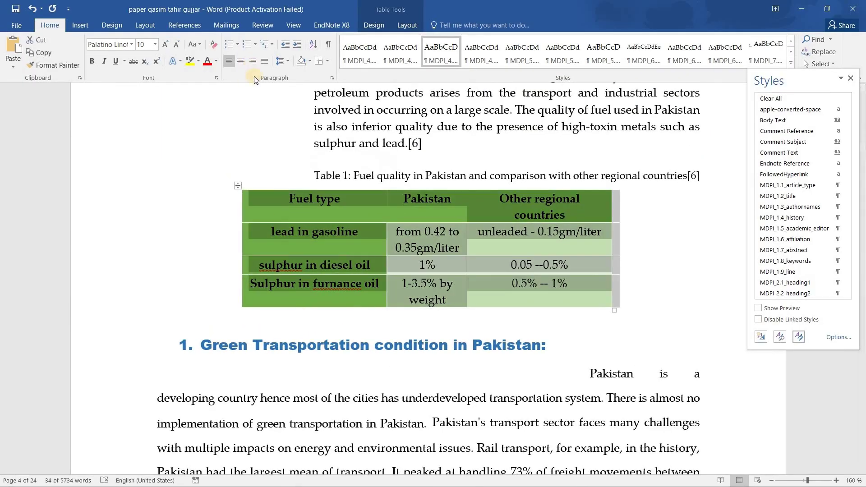
left_click(252, 61)
left_click(349, 271)
scroll(349, 273, "down", 6)
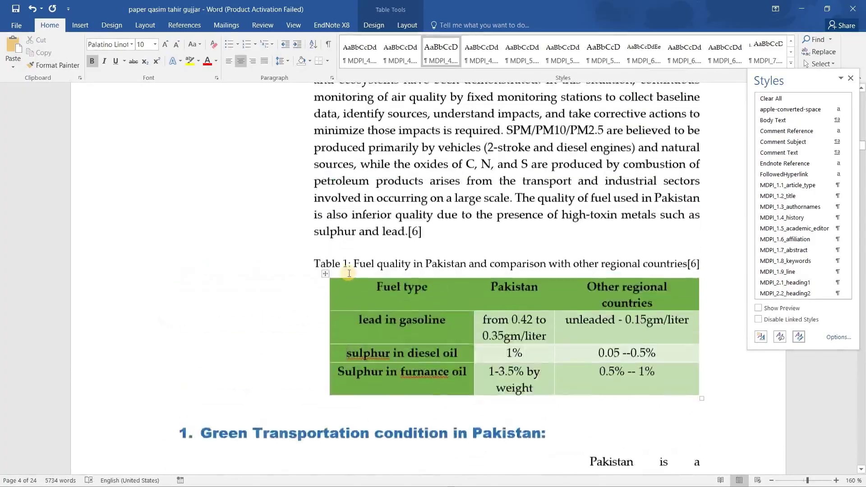
scroll(349, 273, "up", 8)
- Apply the MDPI figure caption style to the Figure 1 caption below the Copenhagen plan picture
scroll(348, 273, "down", 17)
scroll(349, 273, "down", 14)
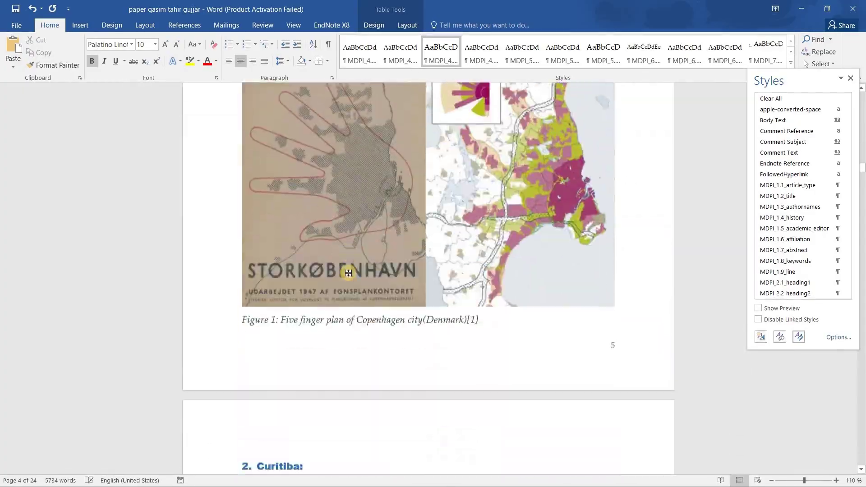
scroll(349, 273, "up", 4)
scroll(385, 255, "up", 5)
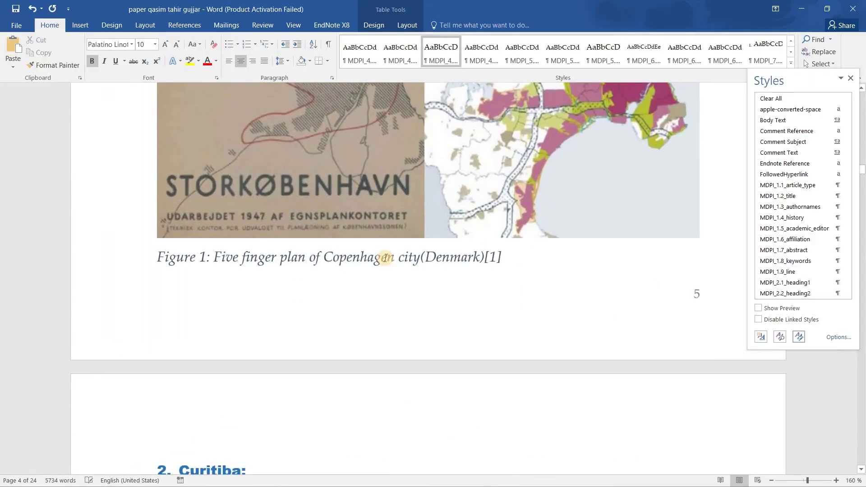
left_click(385, 258)
scroll(385, 258, "up", 1)
scroll(516, 242, "down", 2)
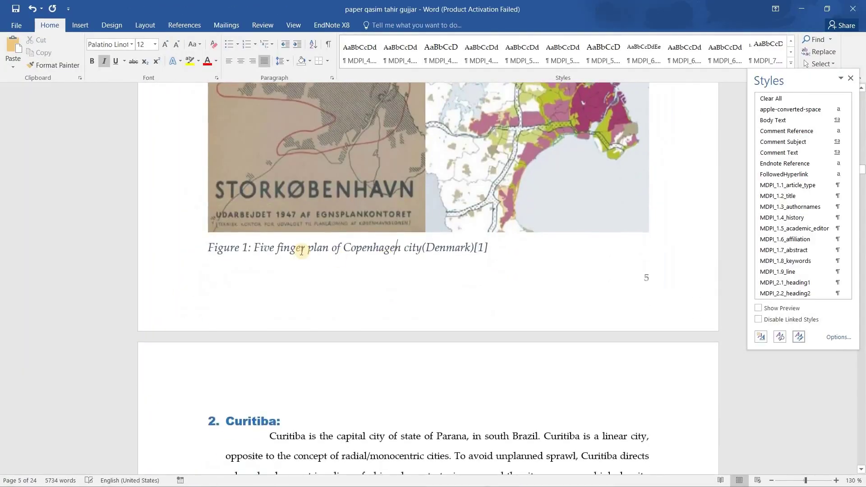
triple_click(154, 254)
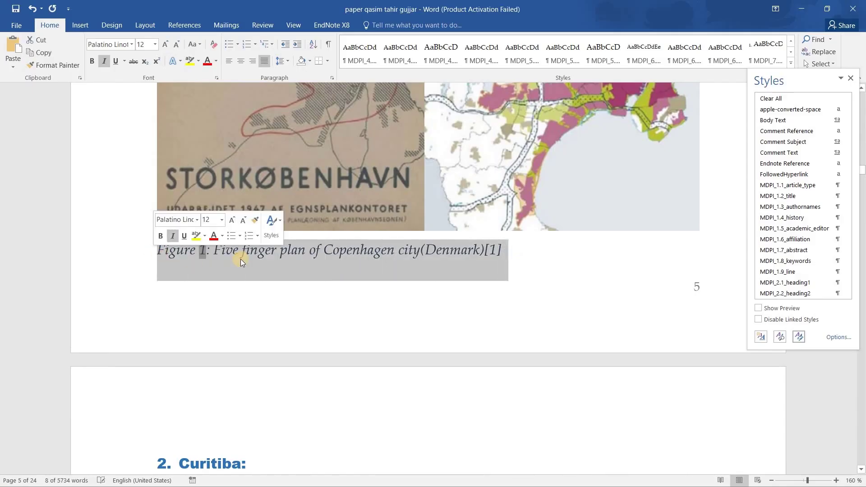
scroll(240, 259, "up", 1)
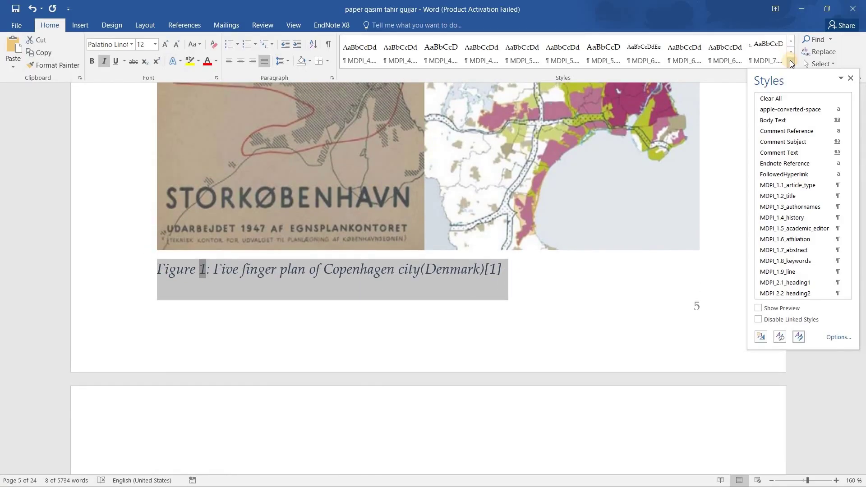
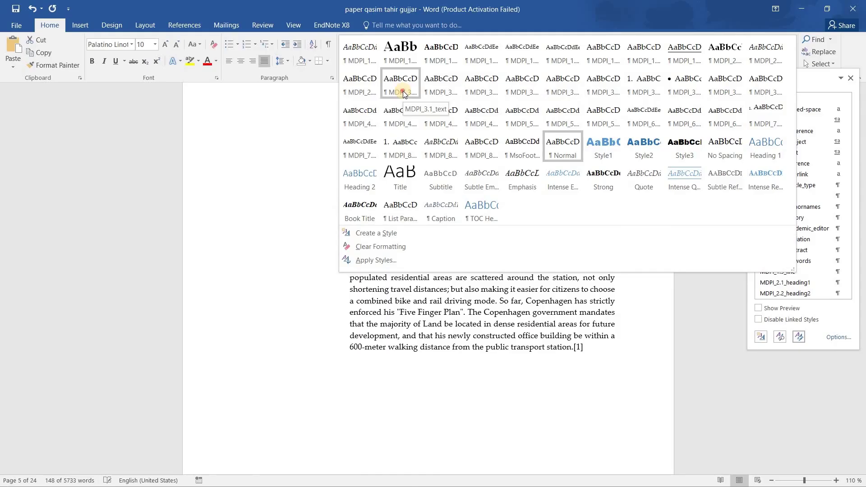
- Apply the MDPI_3.1_text style to the Copenhagen paragraph
left_click(402, 90)
left_click(392, 312)
- Shrink the Figure 1 picture proportionally so that it fits below the Copenhagen paragraph on the same page
scroll(391, 312, "down", 15)
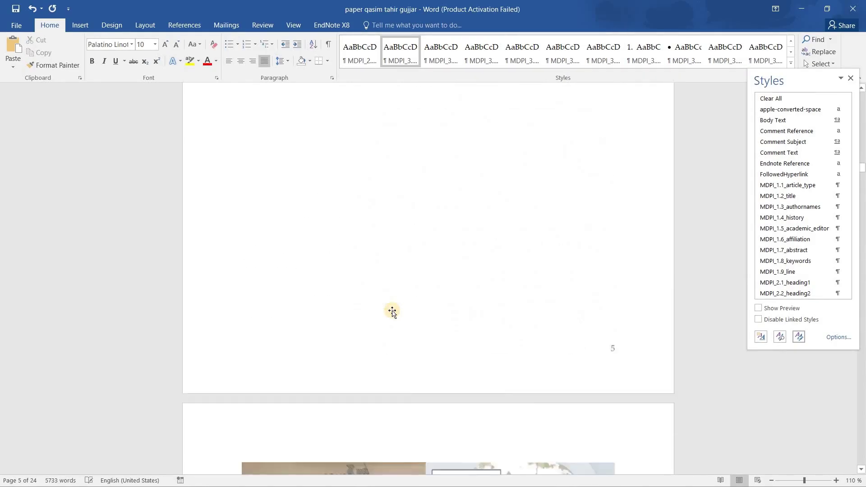
scroll(389, 279, "down", 1)
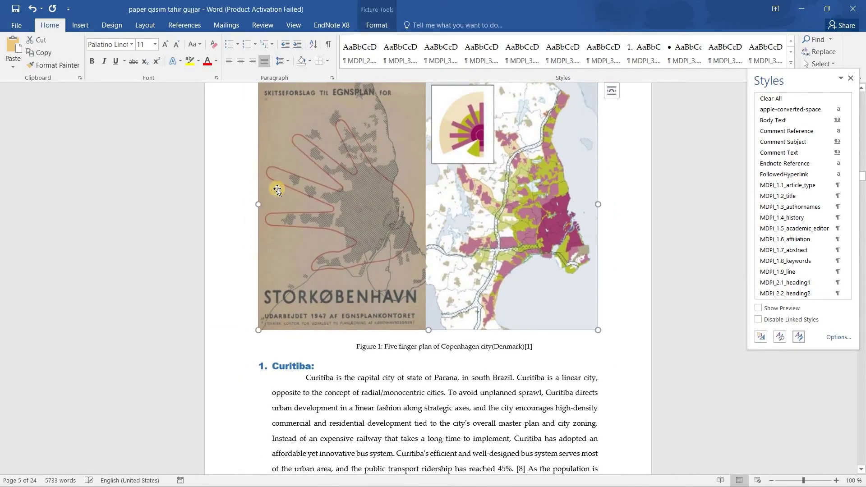
scroll(277, 190, "up", 3)
left_click_drag(598, 294, 482, 252)
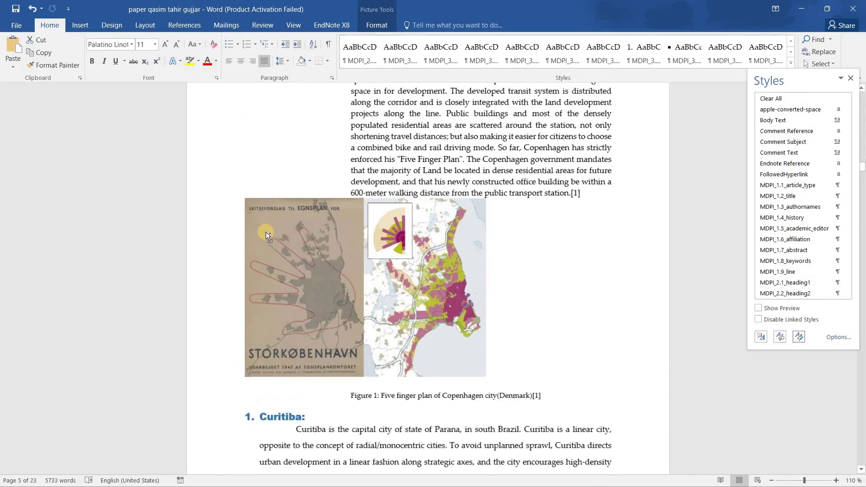
- Right-align the Figure 1 picture and enlarge it slightly to nearly the width of the body text column
scroll(267, 232, "up", 2)
scroll(266, 232, "up", 3)
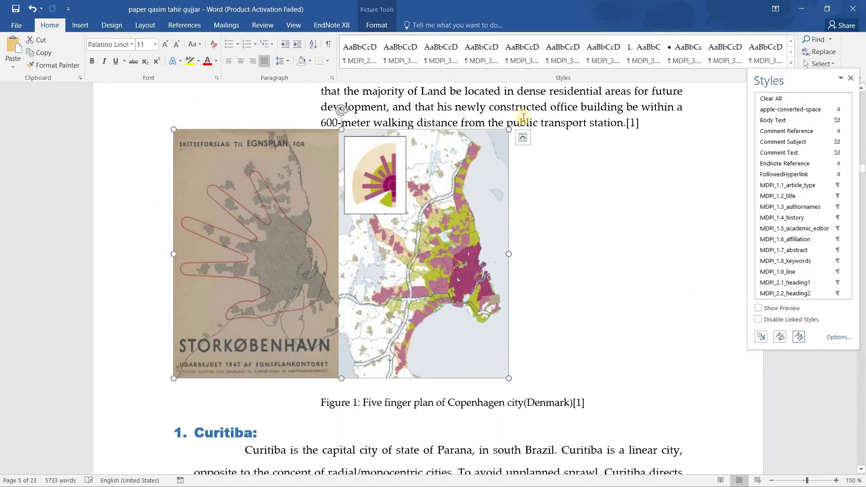
left_click(253, 62)
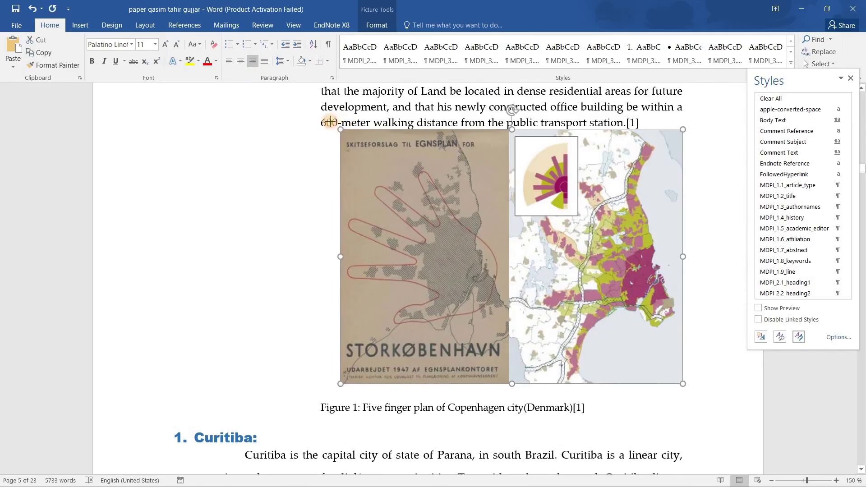
scroll(304, 149, "up", 2)
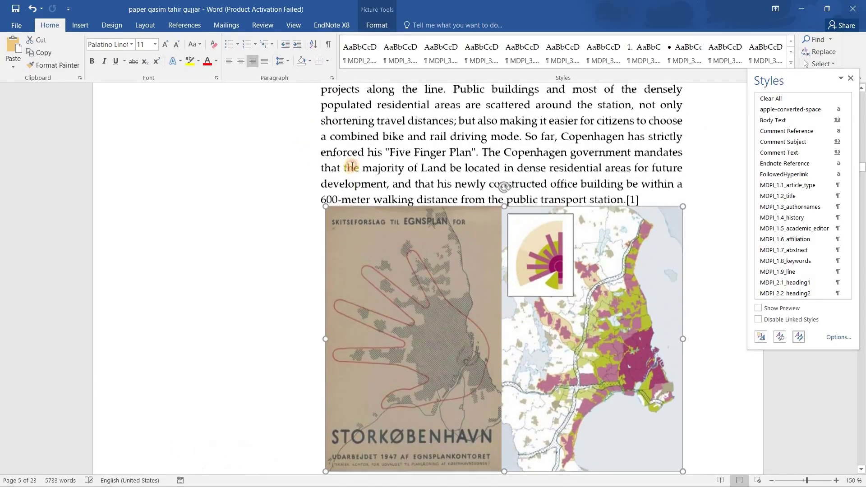
left_click(351, 167)
- Review the layout of the restyled Copenhagen section, Figure 1 and Table 1 against the surrounding pages
scroll(352, 168, "down", 3)
scroll(353, 165, "down", 4, "ctrl")
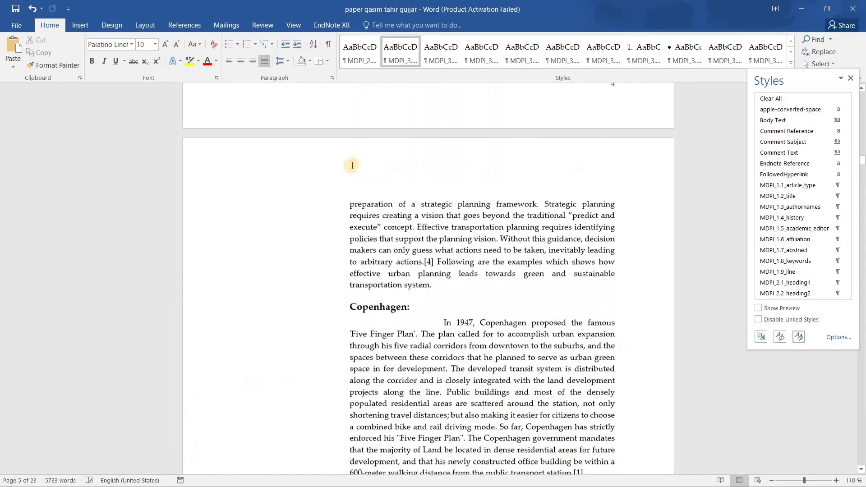
scroll(352, 165, "down", 3, "ctrl")
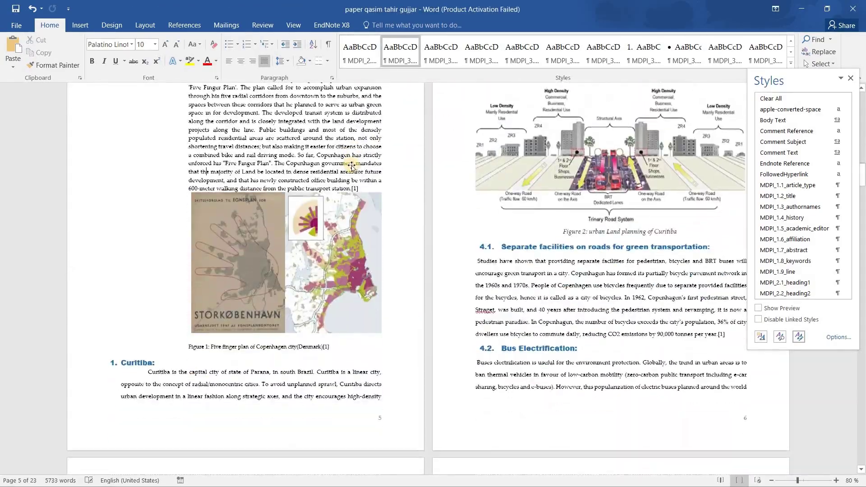
scroll(352, 166, "down", 3)
scroll(352, 165, "up", 7, "ctrl")
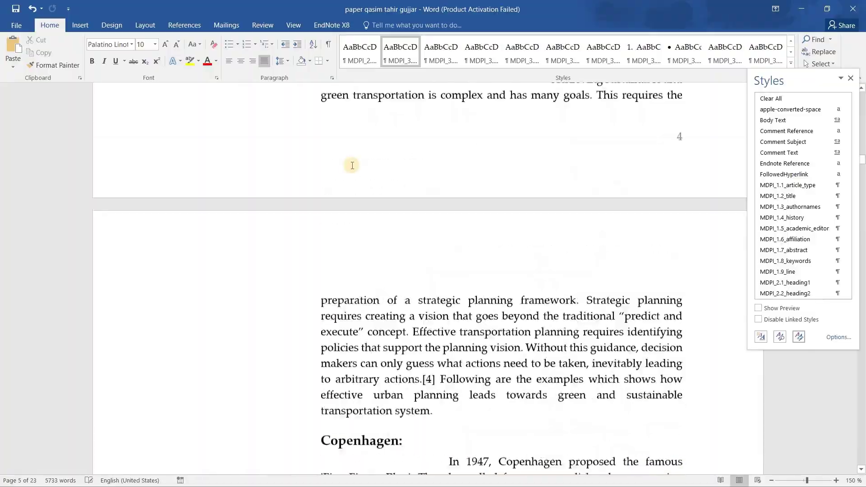
scroll(352, 165, "down", 2, "ctrl")
scroll(387, 170, "up", 8)
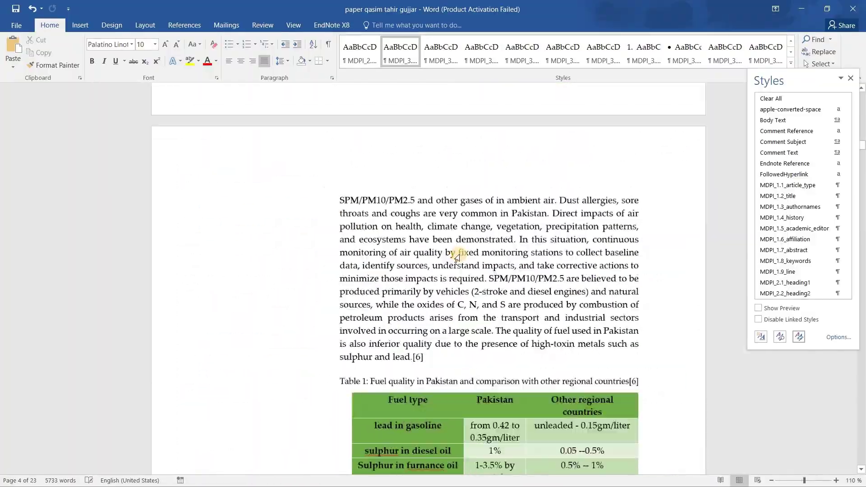
scroll(457, 259, "down", 2, "ctrl")
- Apply the numbered MDPI_8 reference style to the entire reference list at the end of the manuscript
scroll(457, 258, "down", 20)
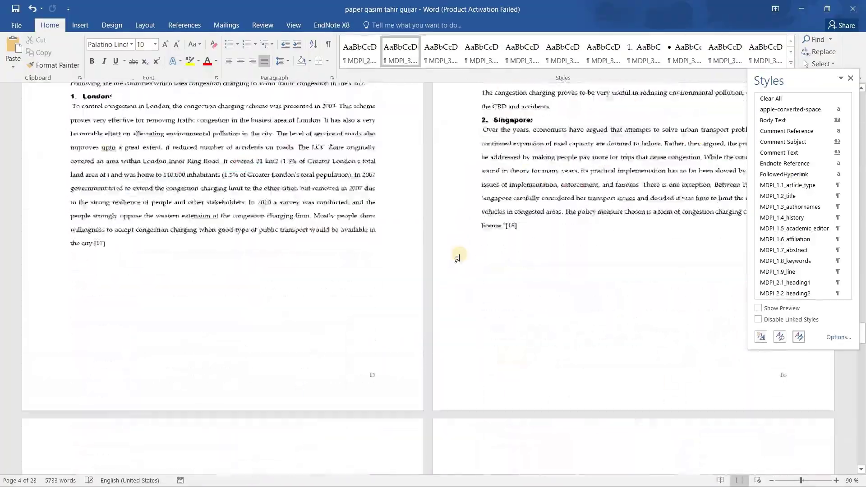
scroll(457, 258, "up", 20)
scroll(457, 258, "down", 5)
scroll(457, 259, "up", 6, "ctrl")
scroll(461, 256, "down", 3)
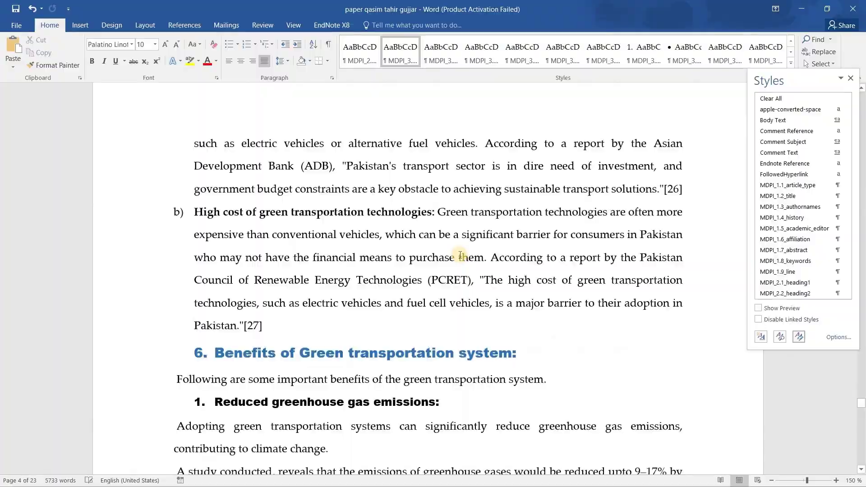
scroll(461, 256, "down", 20)
scroll(460, 255, "down", 4, "ctrl")
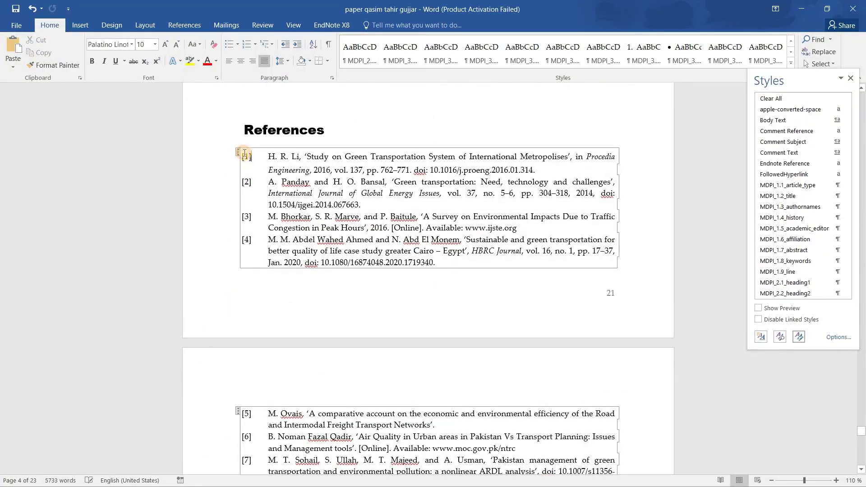
left_click_drag(390, 310, 614, 287)
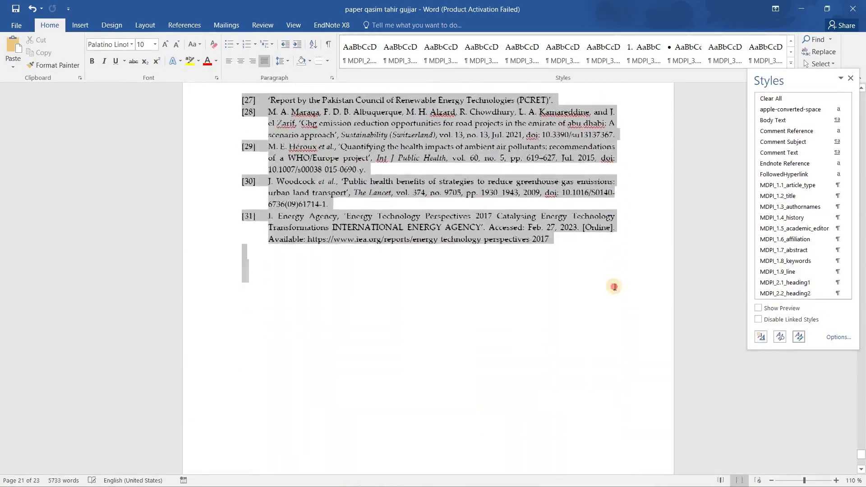
left_click(792, 67)
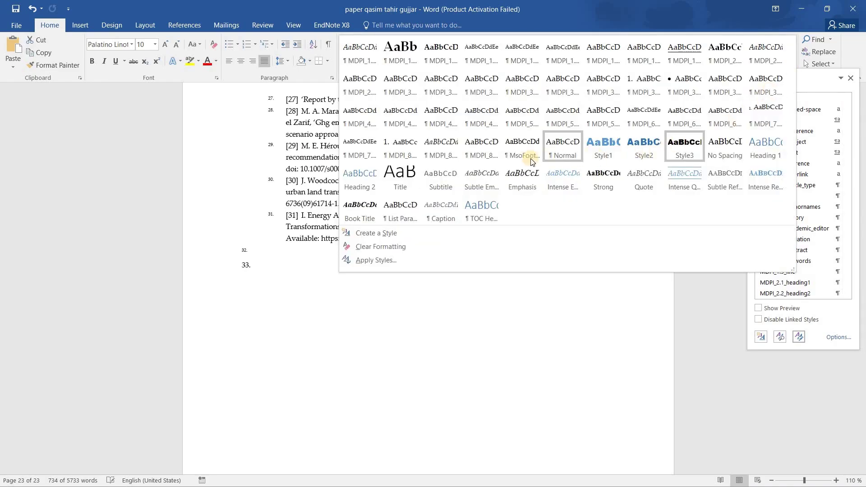
left_click(397, 155)
scroll(295, 229, "up", 15)
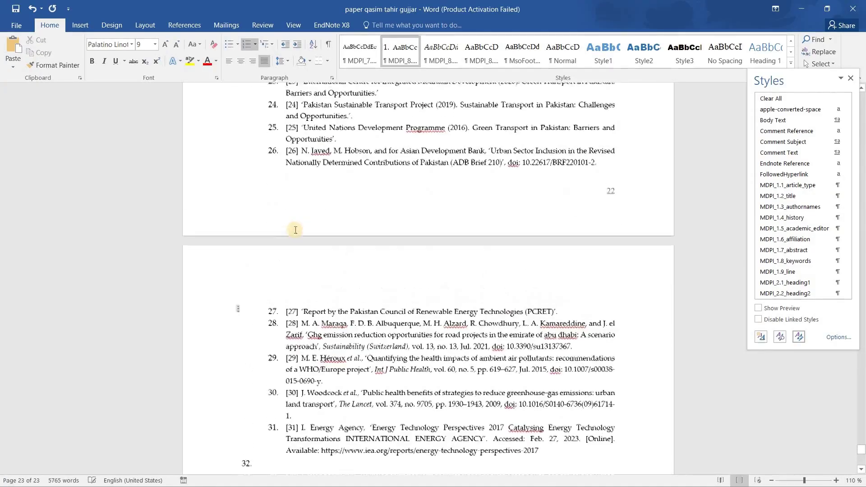
scroll(296, 230, "up", 7)
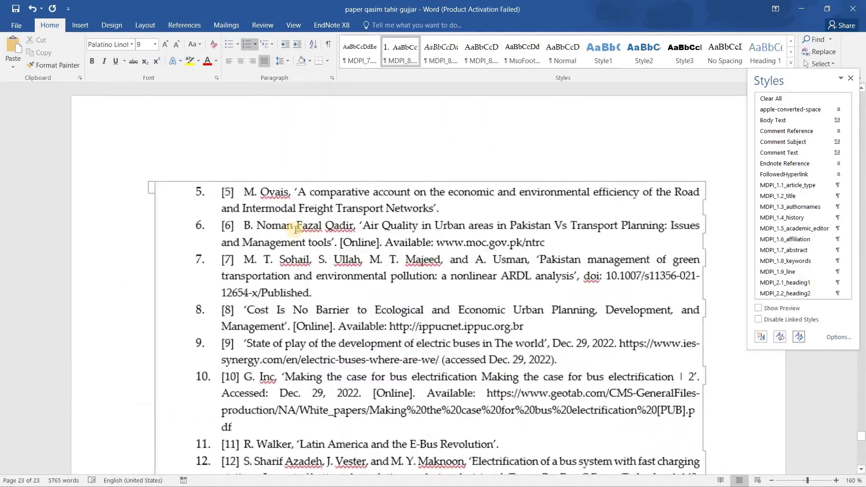
- Apply the MDPI_2.1_heading1 style to the References heading above the reference list
scroll(294, 230, "up", 10)
left_click(168, 308)
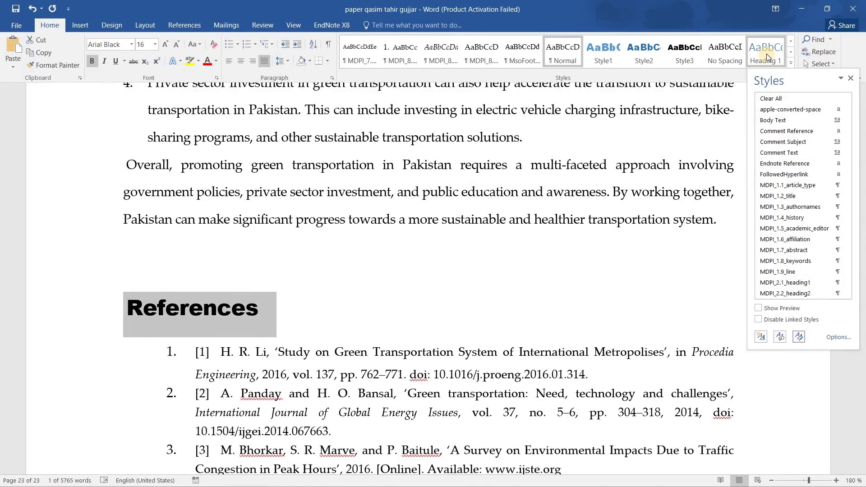
left_click(791, 66)
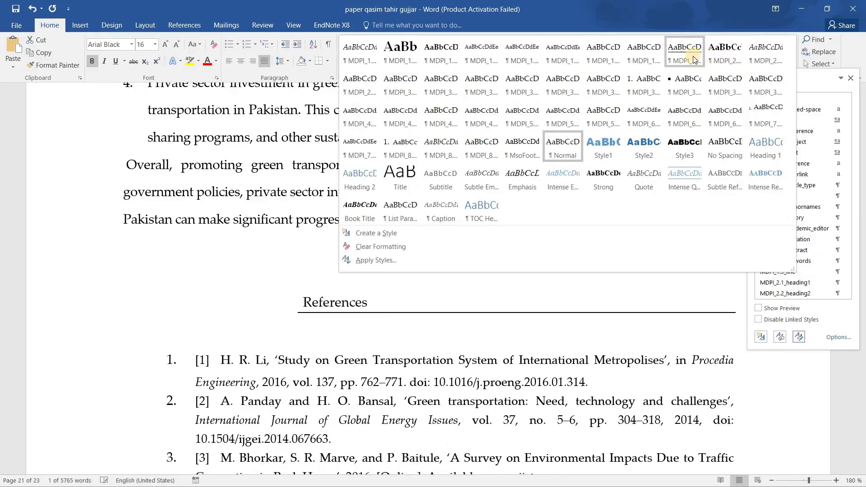
left_click(717, 57)
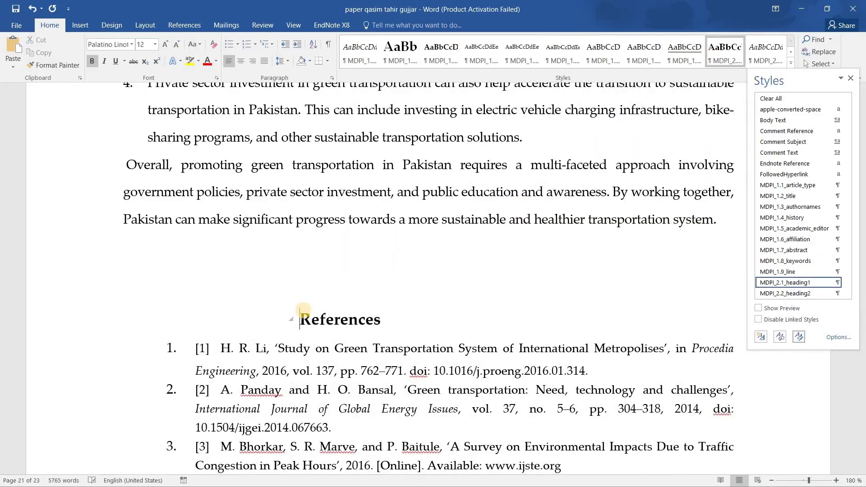
- Review the manuscript from the References heading back to the title page and abstract, and close the Styles pane
scroll(304, 310, "up", 1)
scroll(304, 311, "down", 9, "ctrl")
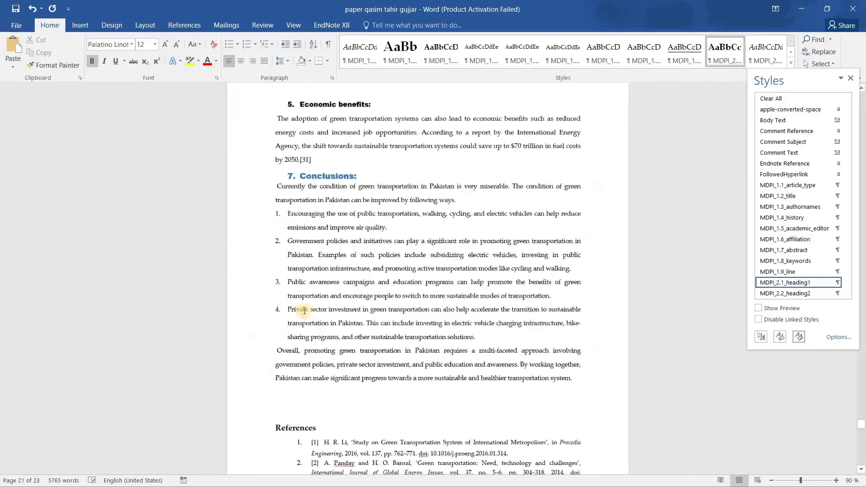
scroll(304, 311, "up", 20)
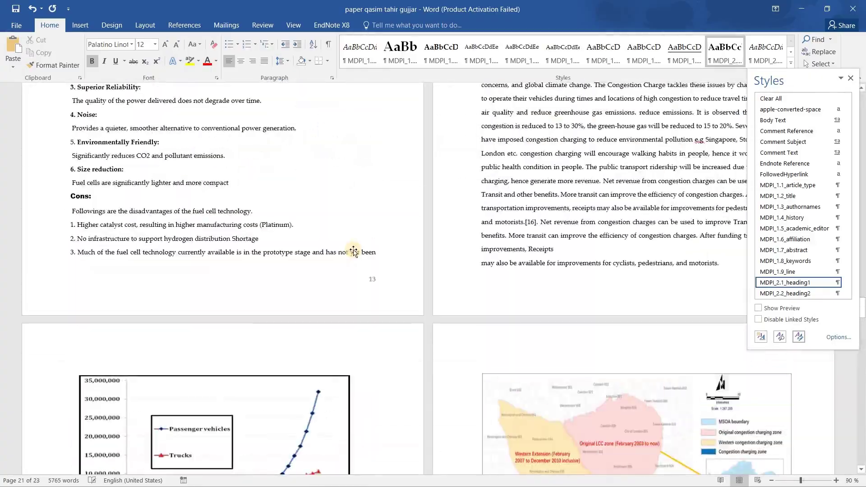
scroll(355, 250, "up", 20)
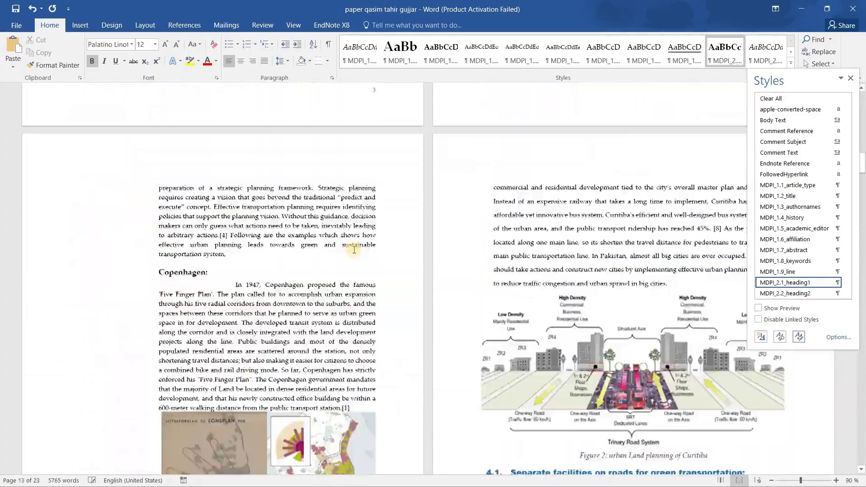
scroll(354, 250, "up", 5, "ctrl")
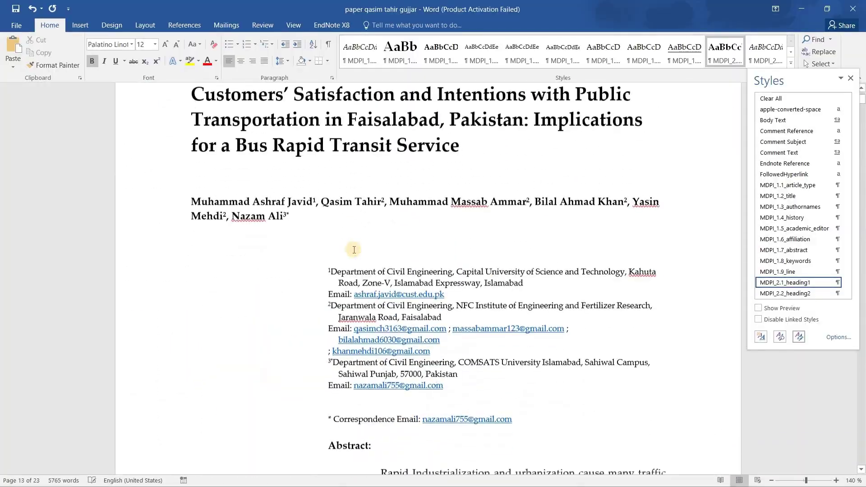
scroll(354, 249, "down", 6, "ctrl")
scroll(354, 250, "up", 7, "ctrl")
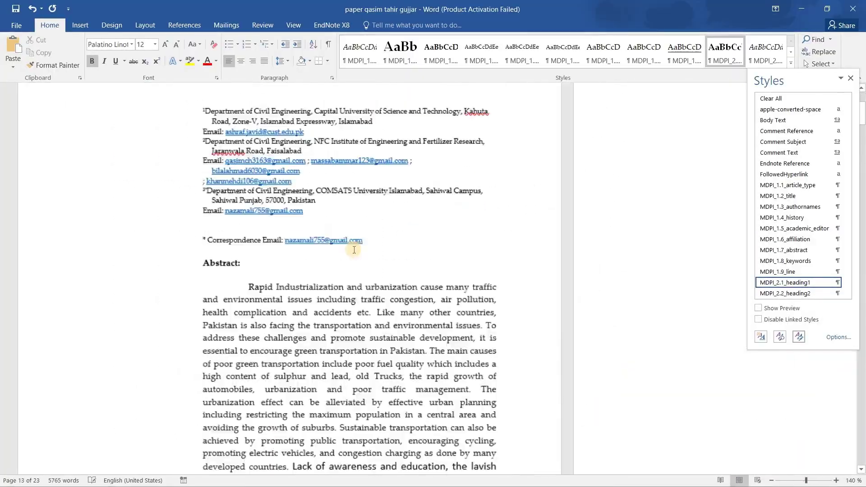
left_click(852, 79)
- Examine the overall layout of the title page, abstract, keywords, introduction and Table 1 at page overview and close-up magnification
scroll(452, 259, "down", 3, "ctrl")
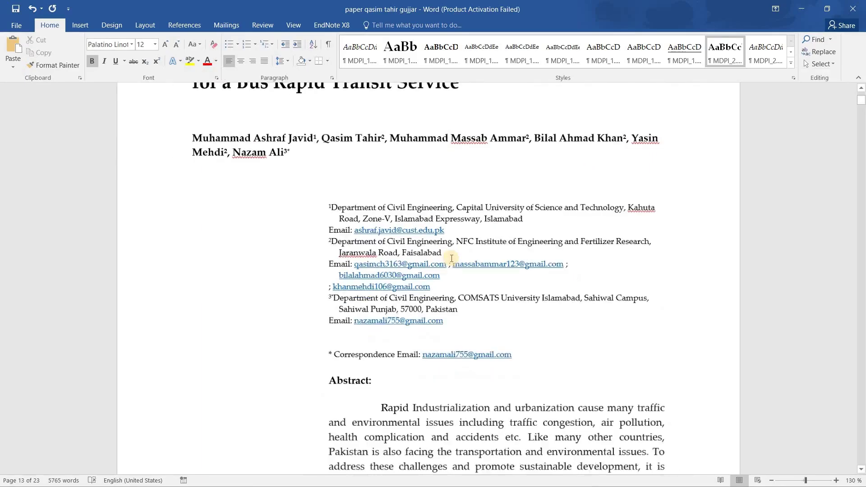
scroll(452, 258, "down", 5, "ctrl")
scroll(452, 258, "up", 2, "ctrl")
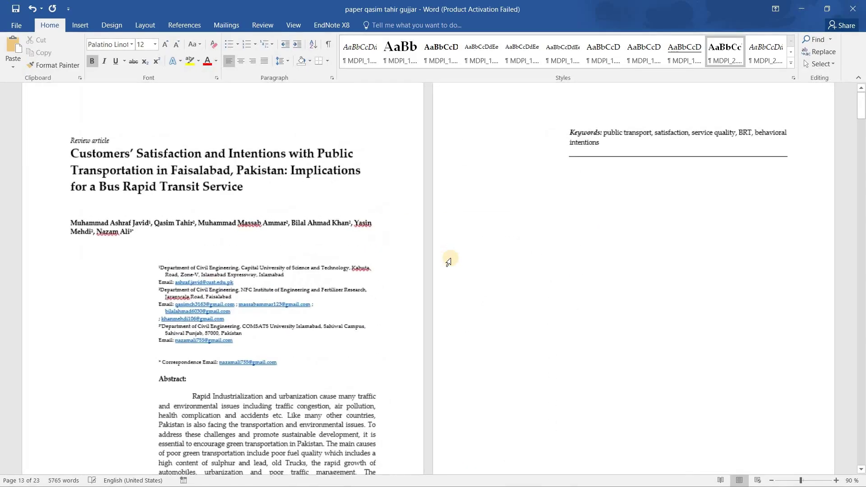
scroll(452, 258, "down", 4, "ctrl")
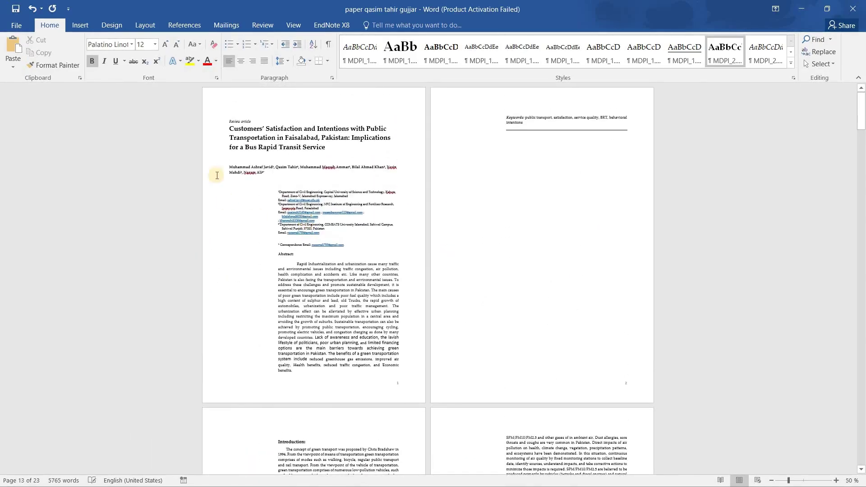
scroll(217, 176, "up", 1, "ctrl")
scroll(370, 386, "down", 10)
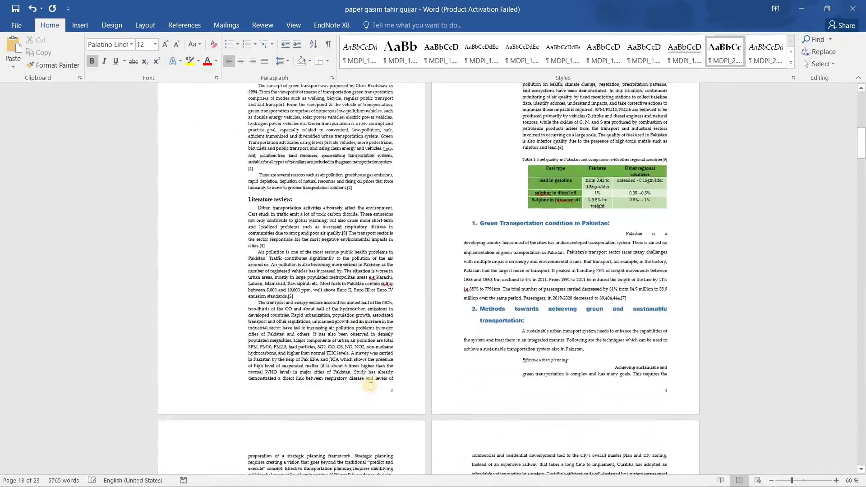
scroll(370, 385, "up", 7, "ctrl")
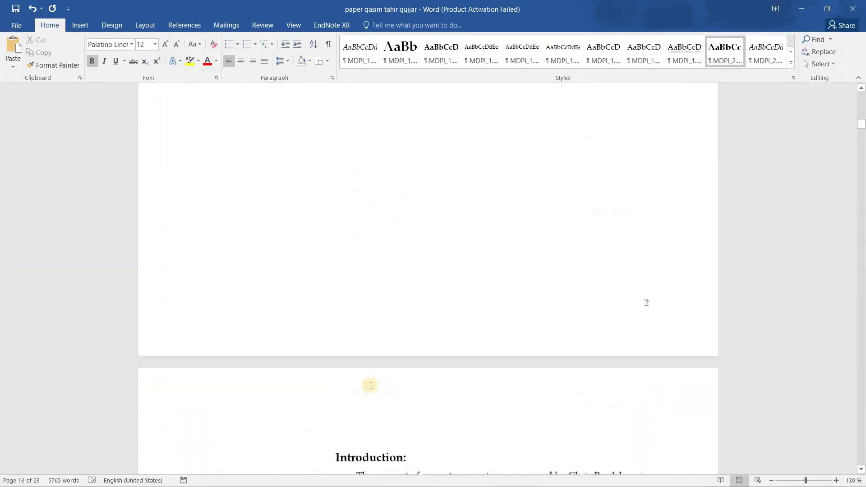
scroll(370, 385, "up", 15)
scroll(370, 387, "down", 3, "ctrl")
scroll(371, 389, "up", 3, "ctrl")
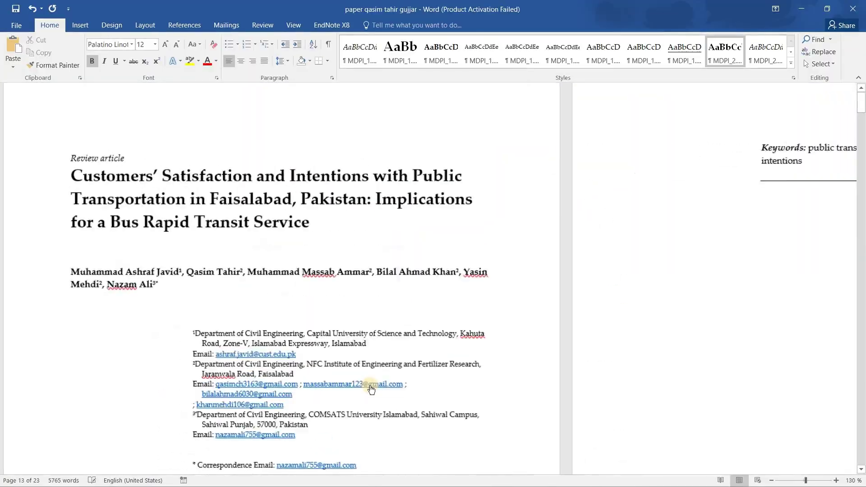
scroll(371, 389, "up", 4, "ctrl")
scroll(371, 387, "down", 3, "ctrl")
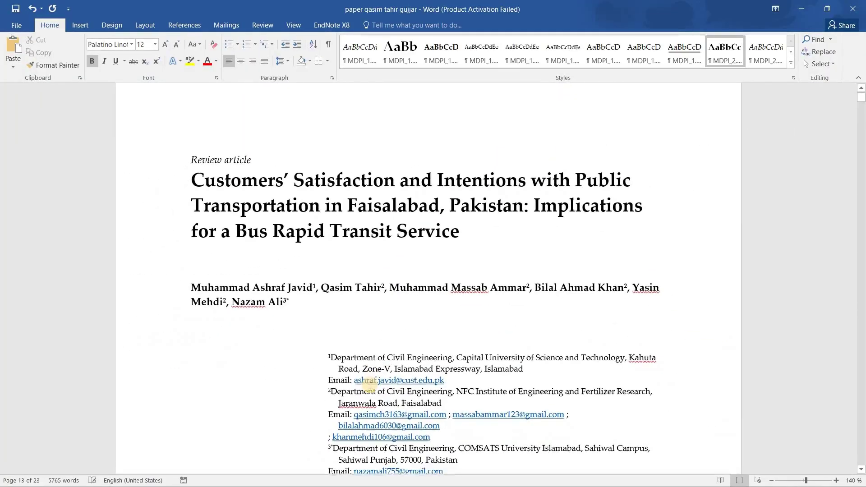
scroll(371, 387, "up", 4, "ctrl")
scroll(371, 386, "down", 4, "ctrl")
scroll(371, 386, "up", 5, "ctrl")
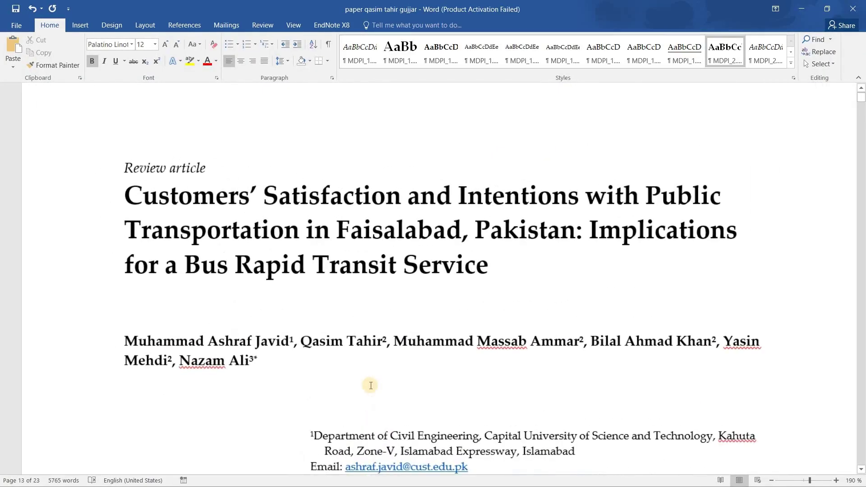